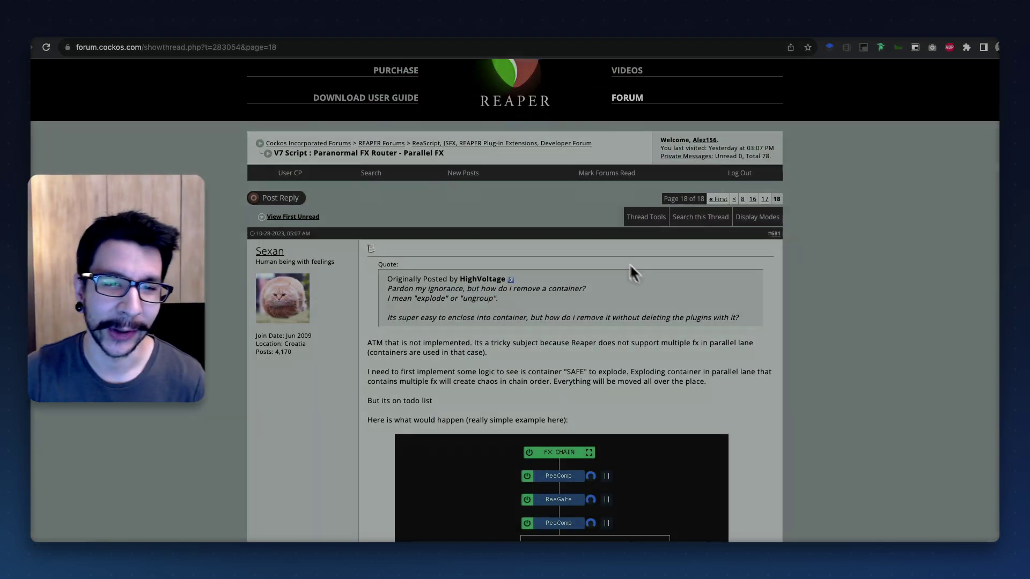
scroll(630, 265, down, 6)
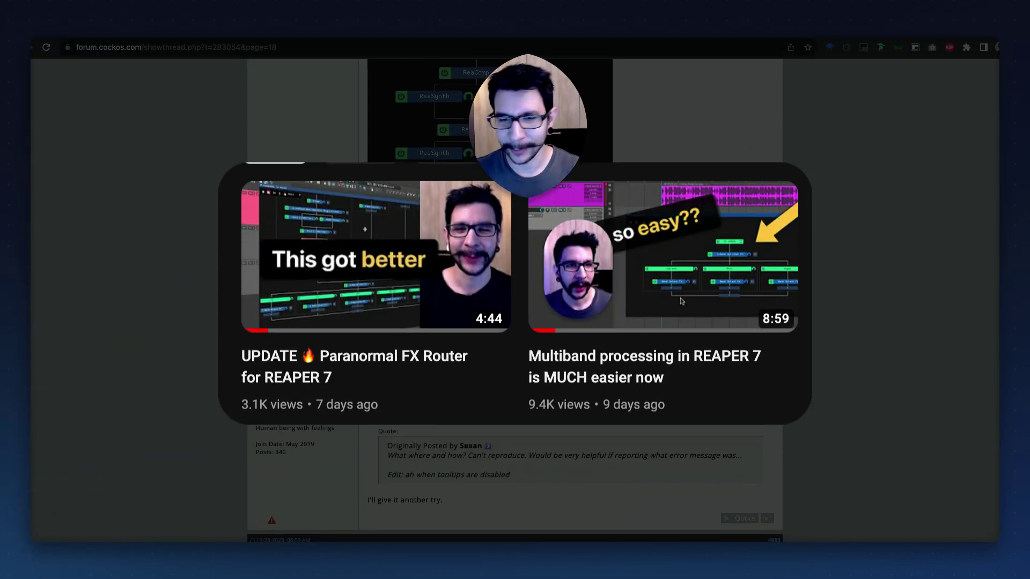
Scroll through the 'New design for FX [chain]?' mockup, zooming the page in and back to normal
scroll(515, 301, down, 2)
scroll(577, 290, down, 10)
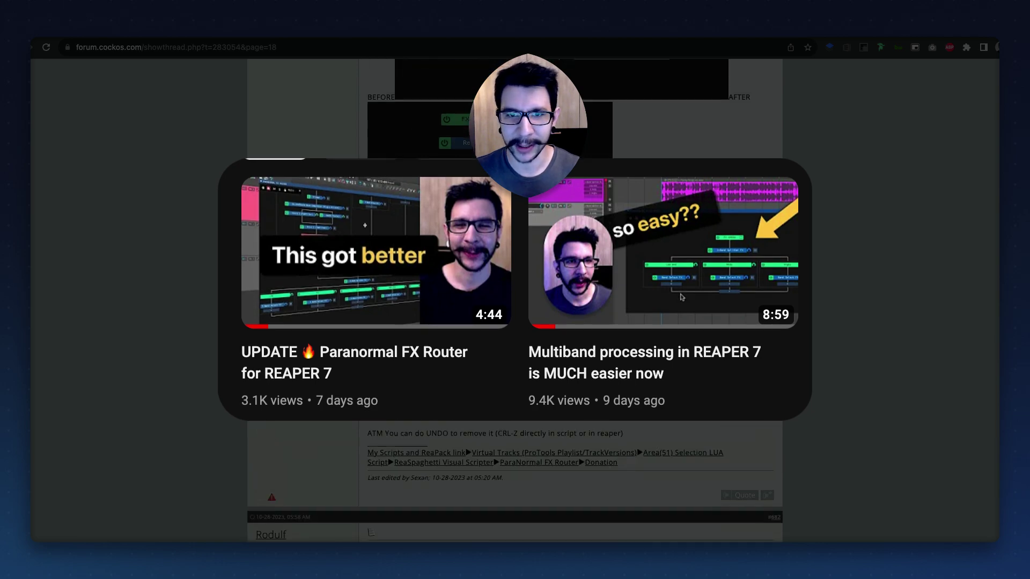
scroll(576, 290, up, 1)
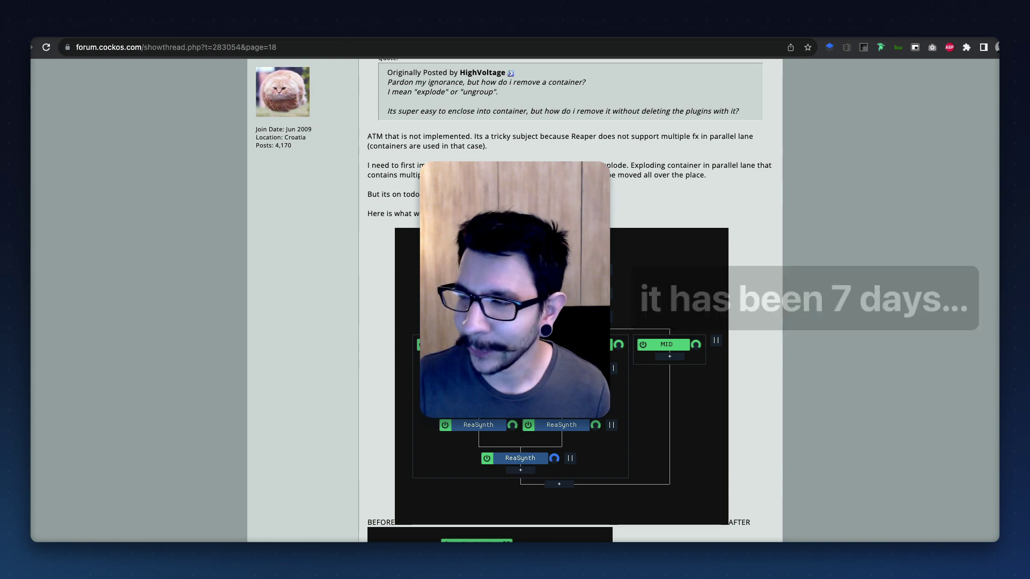
scroll(576, 289, down, 10)
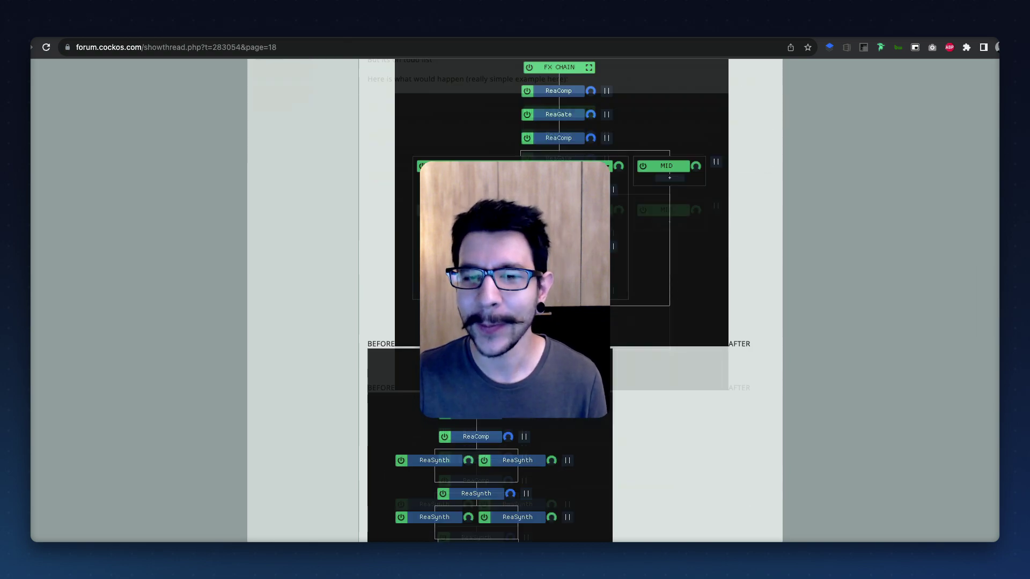
scroll(594, 262, down, 15)
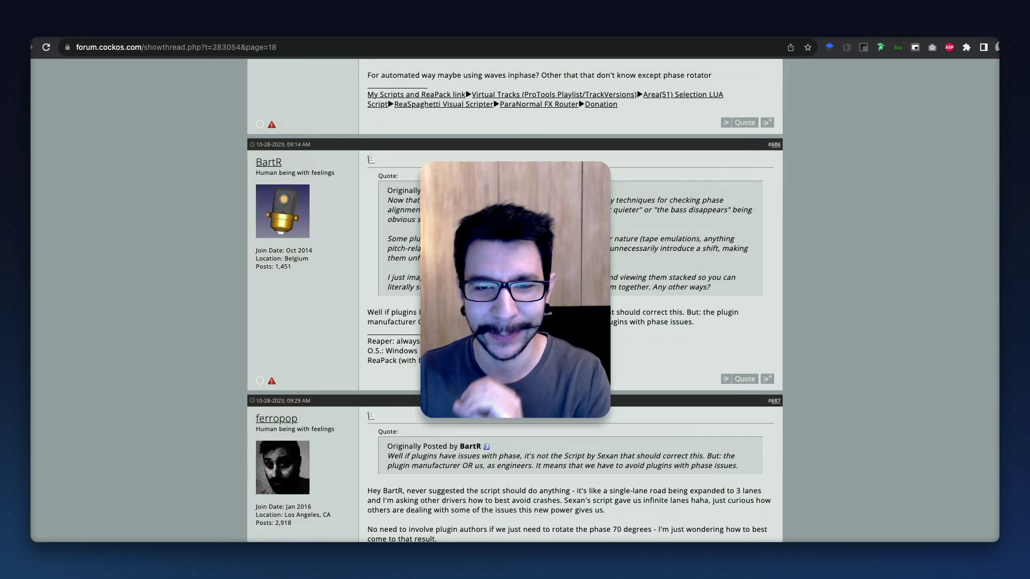
scroll(719, 236, down, 15)
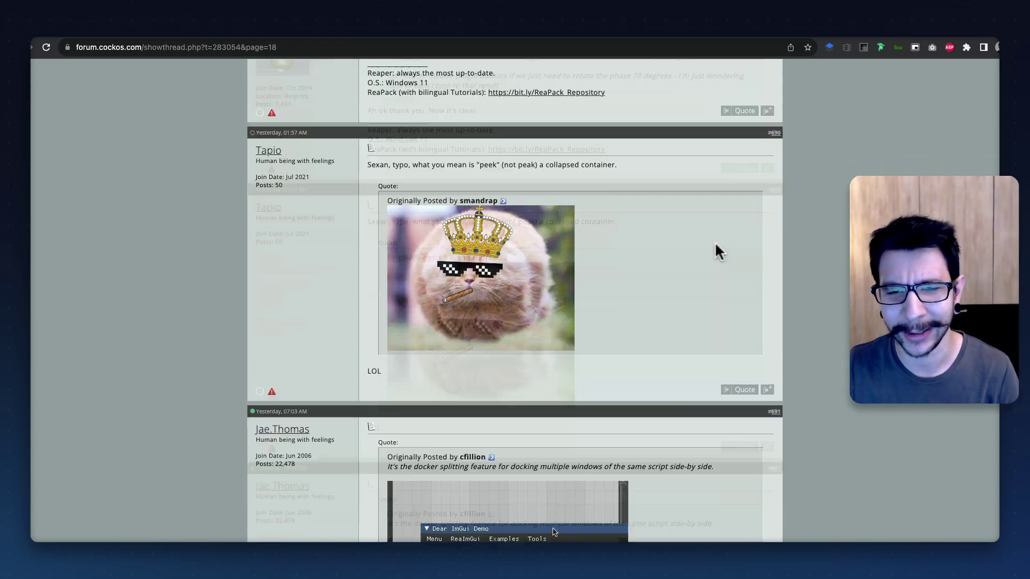
scroll(704, 231, up, 20)
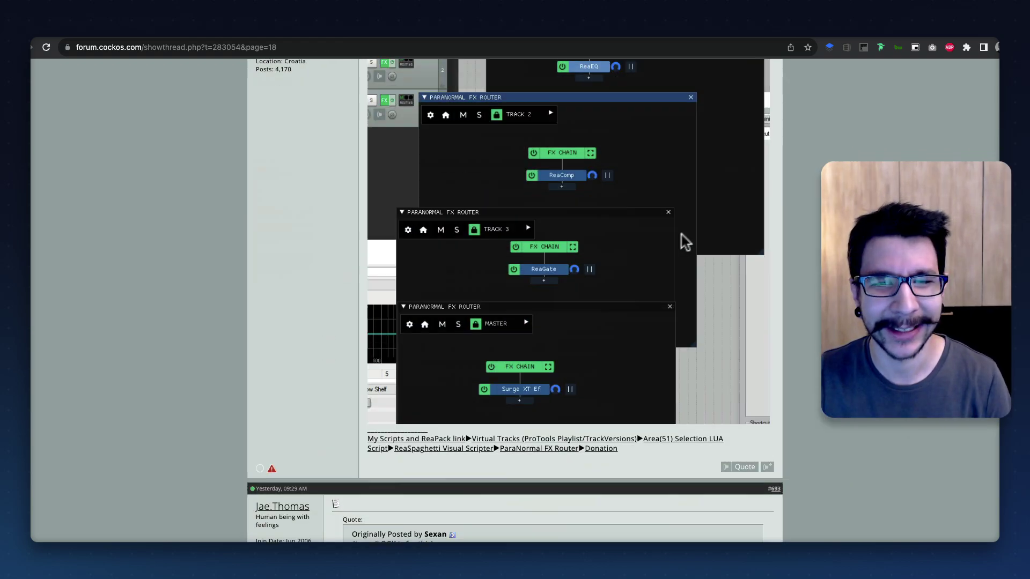
scroll(507, 322, down, 15)
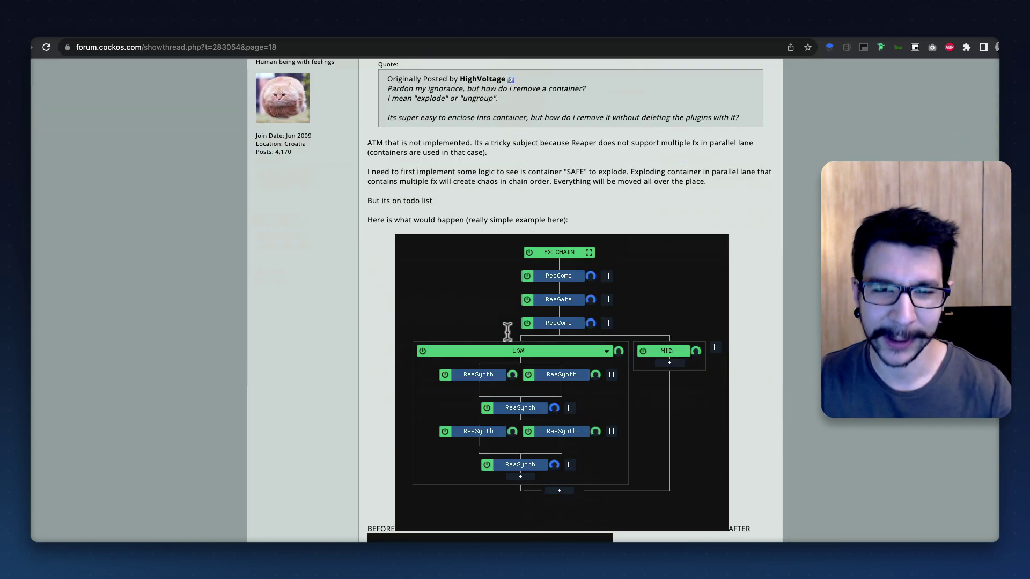
scroll(509, 320, down, 15)
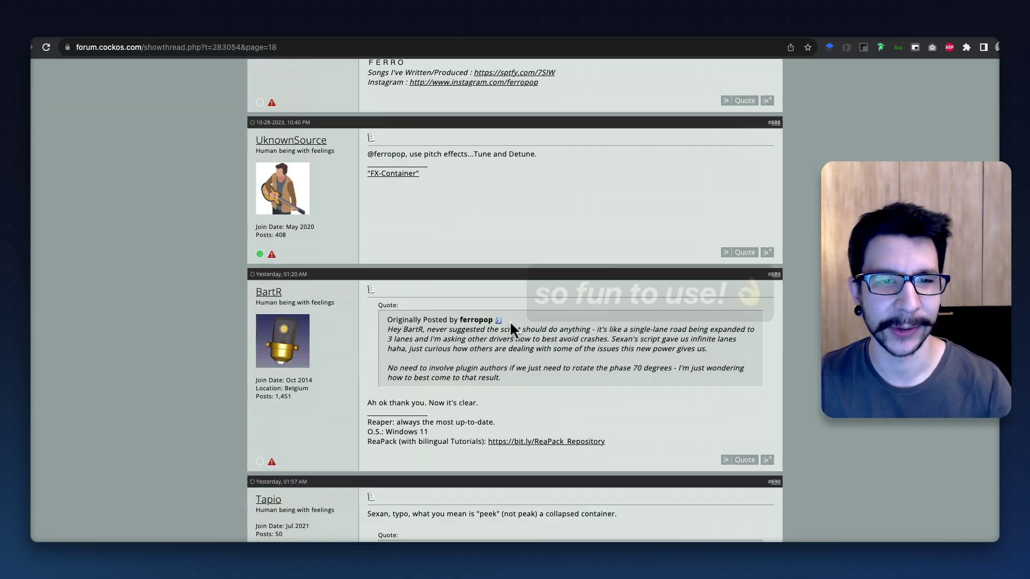
key(super+equal)
scroll(456, 412, down, 5)
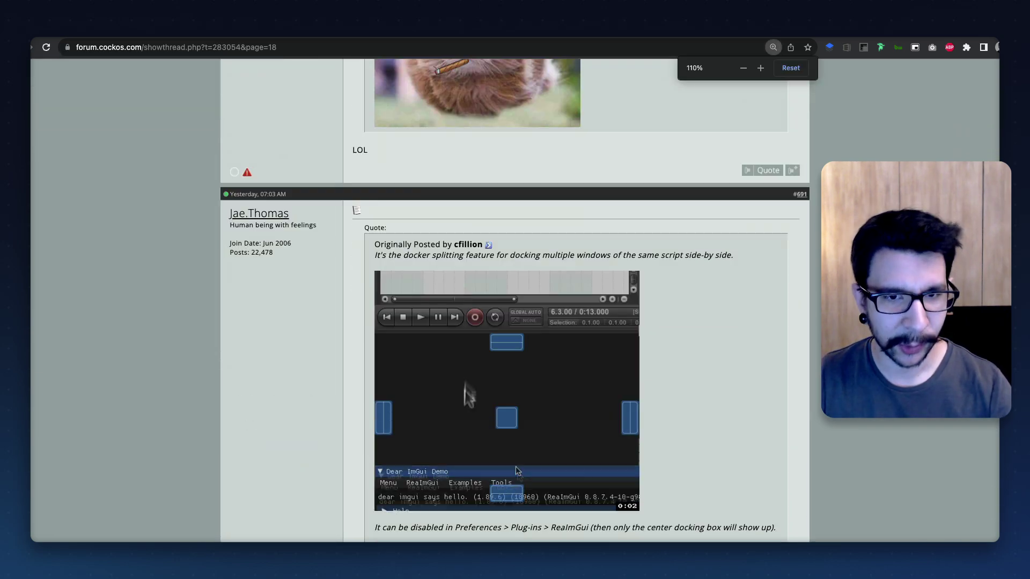
key(super+equal)
key(super+equal)
scroll(452, 277, up, 5)
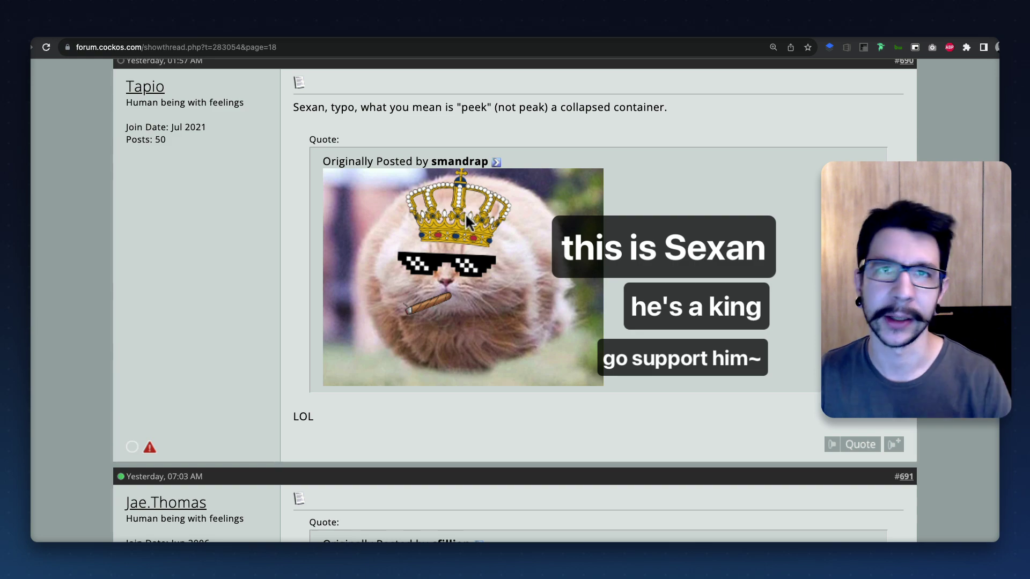
key(super+0)
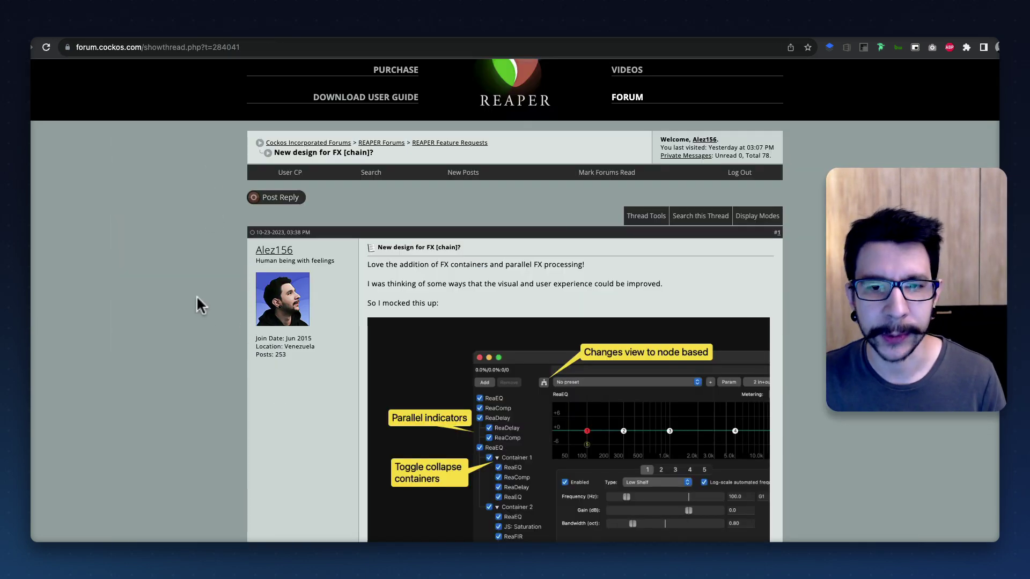
Read further down the thread's replies
scroll(196, 298, down, 3)
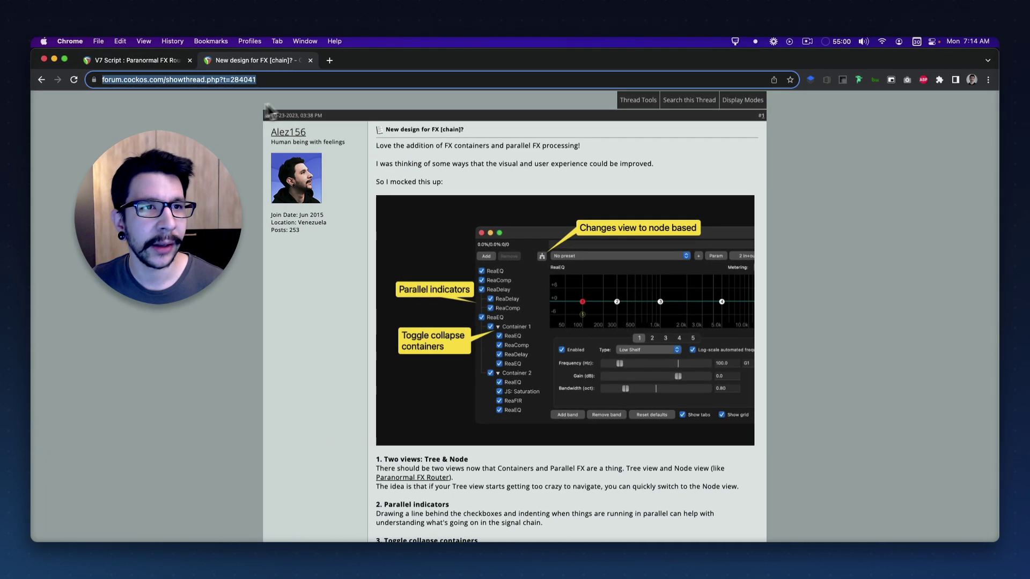
scroll(455, 240, down, 5)
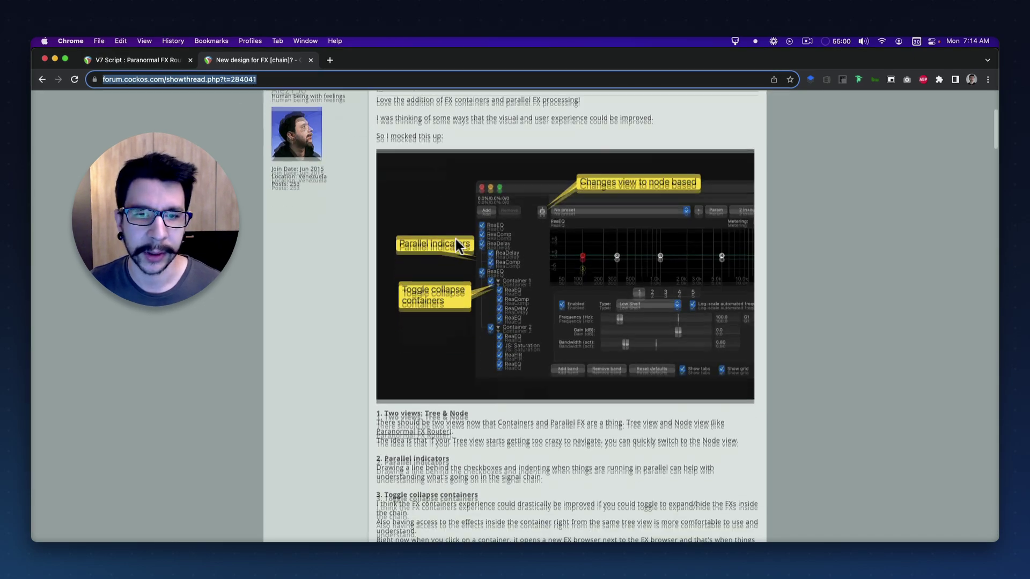
scroll(480, 257, down, 5)
scroll(520, 244, up, 15)
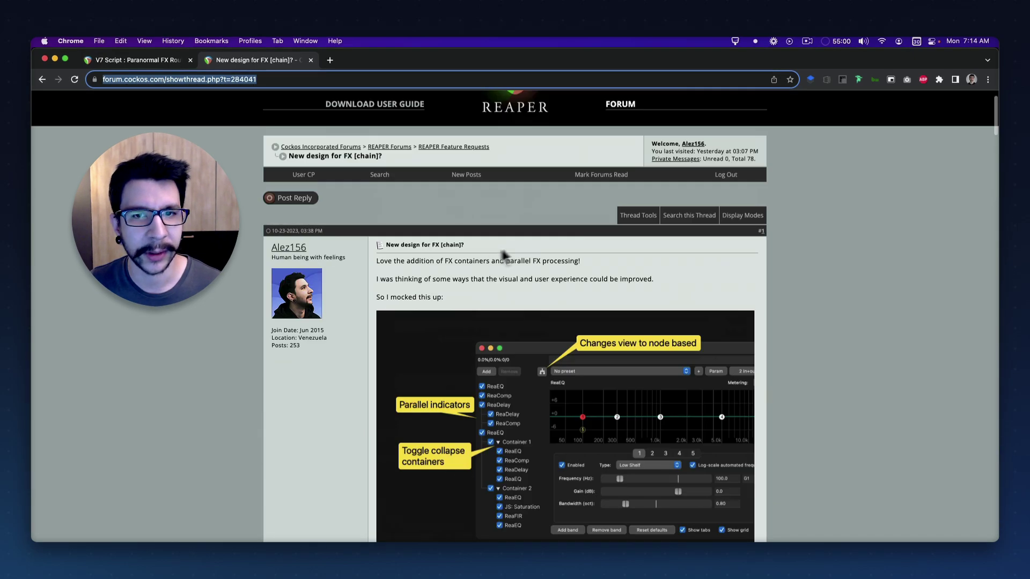
click(446, 282)
scroll(455, 277, down, 1)
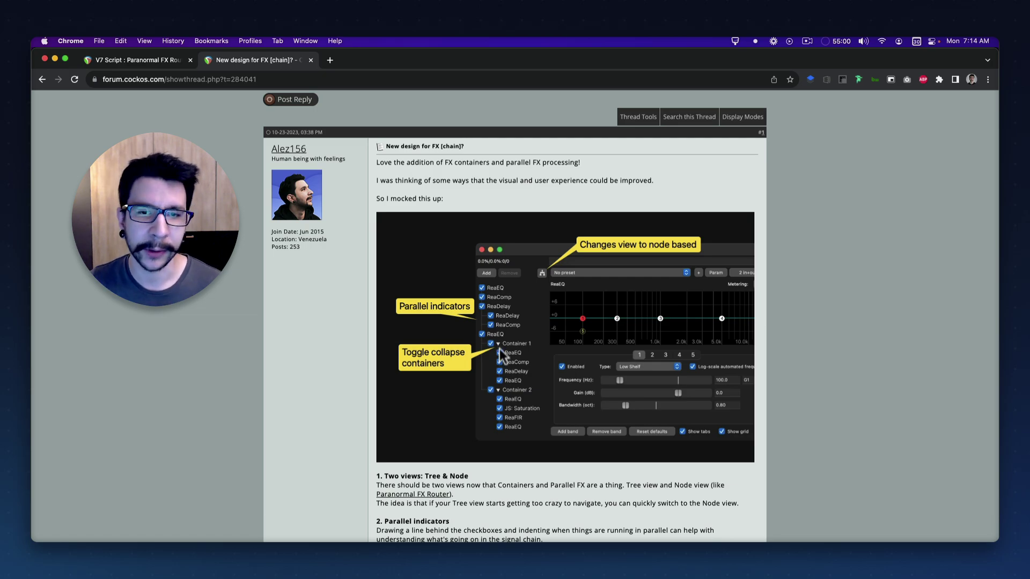
scroll(442, 340, down, 20)
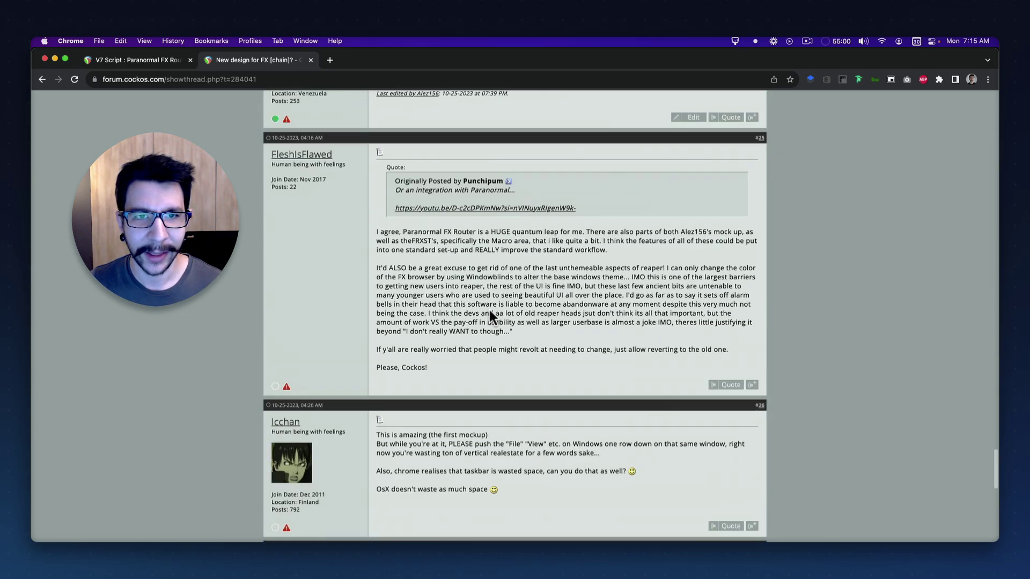
scroll(489, 310, down, 10)
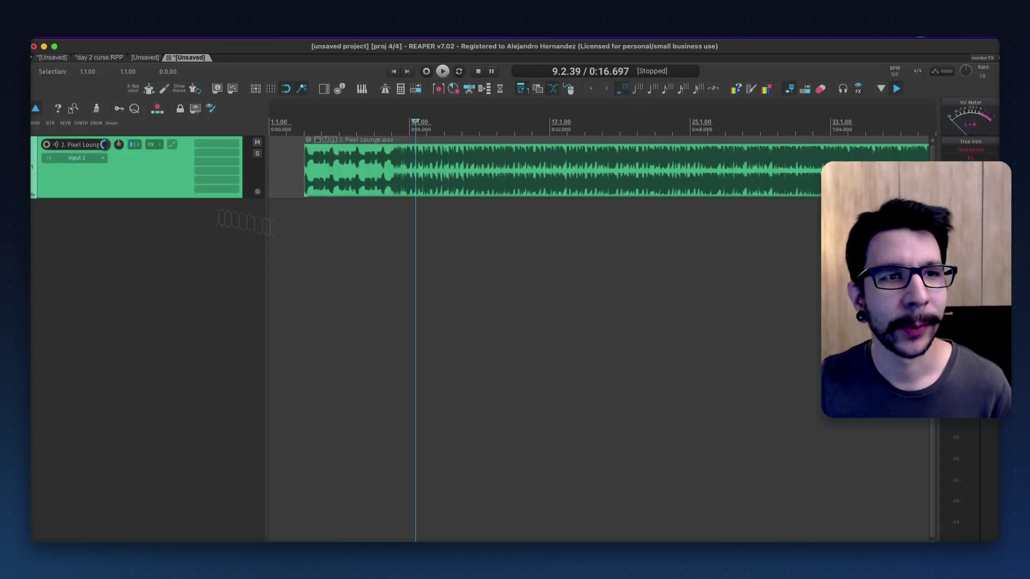
Open Paranormal FX Router for '2. Pixel Lounge' and show the Processing Setups list under FX CHAIN
key(f)
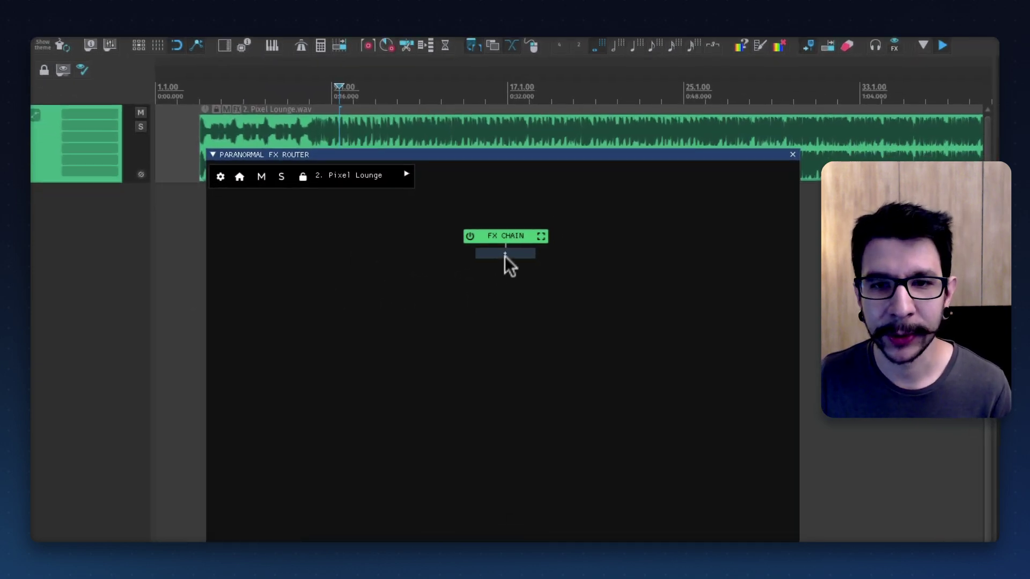
click(505, 252)
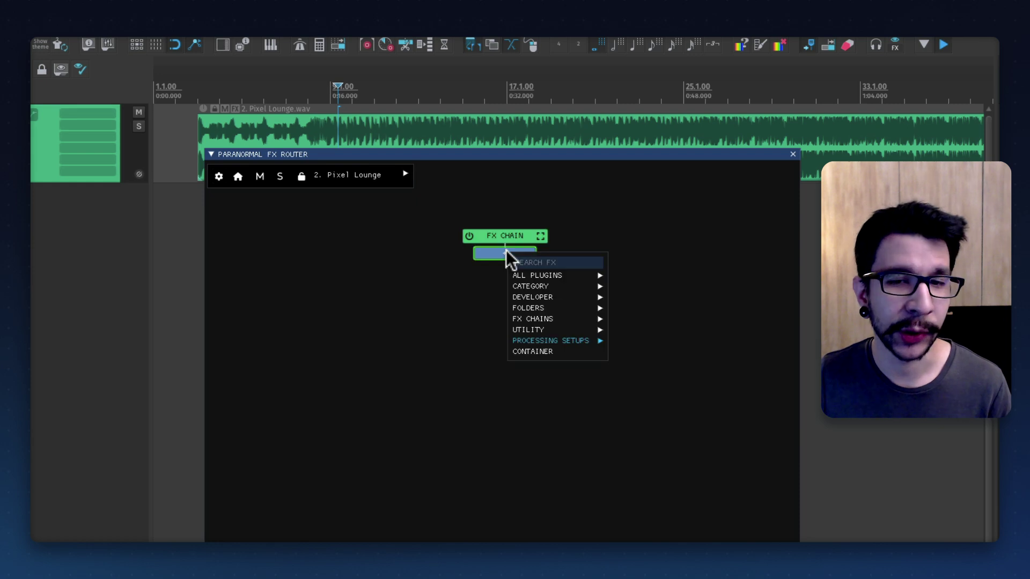
mouse_move(563, 338)
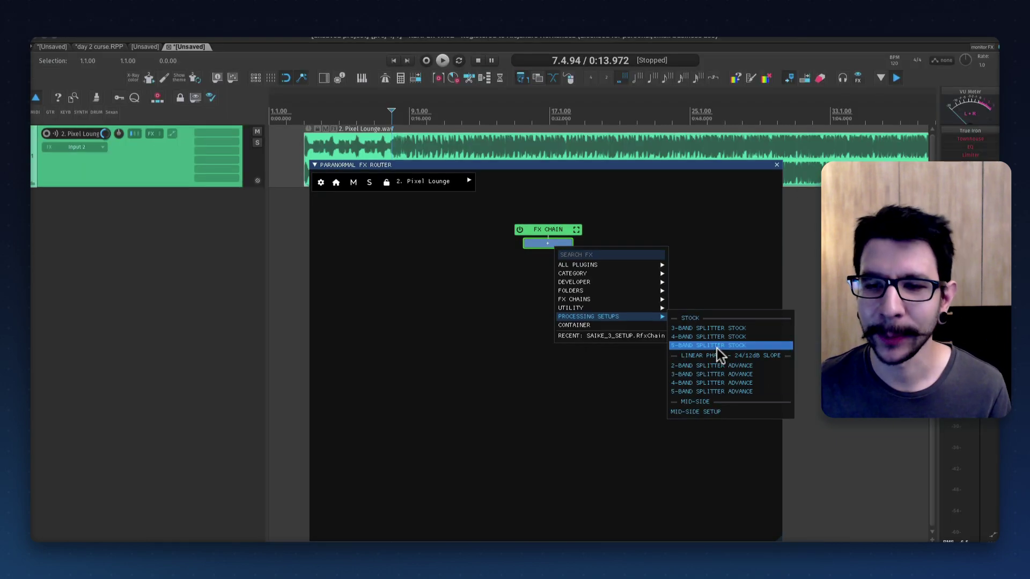
Insert the 3-BAND SPLITTER ADVANCE setup and raise its crossovers, the first to 190
click(700, 374)
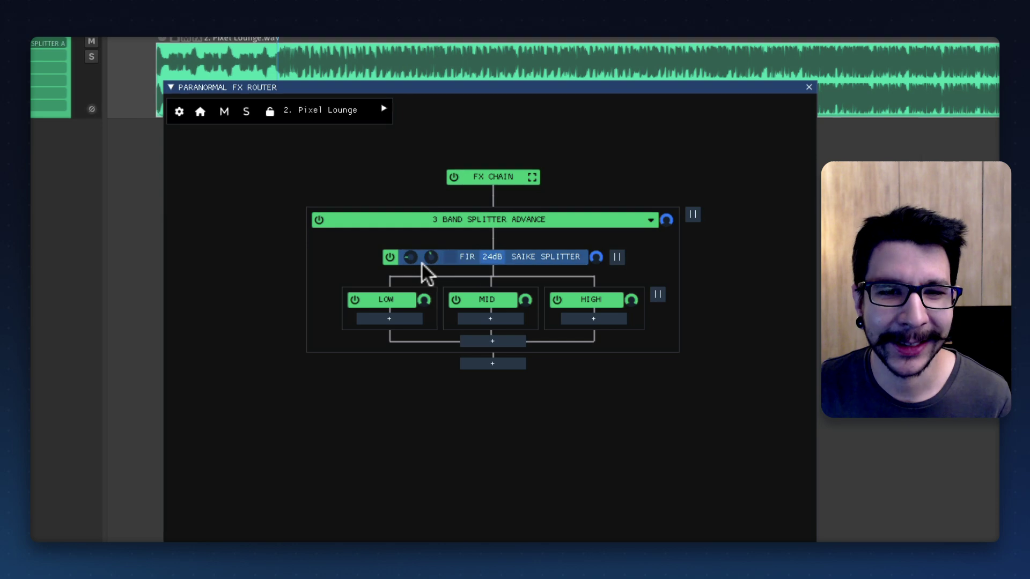
drag(431, 256, 439, 222)
drag(407, 258, 410, 230)
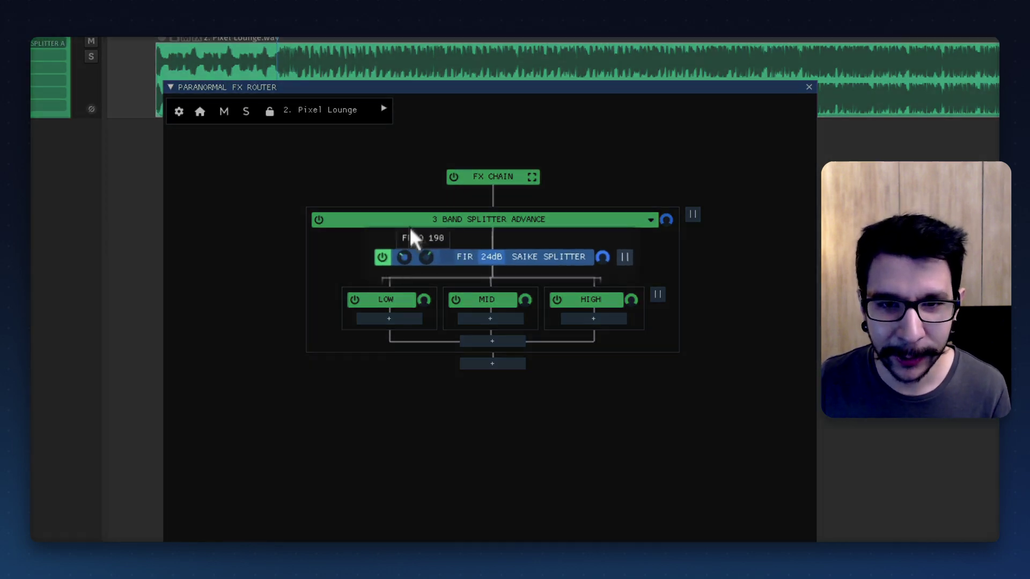
click(512, 259)
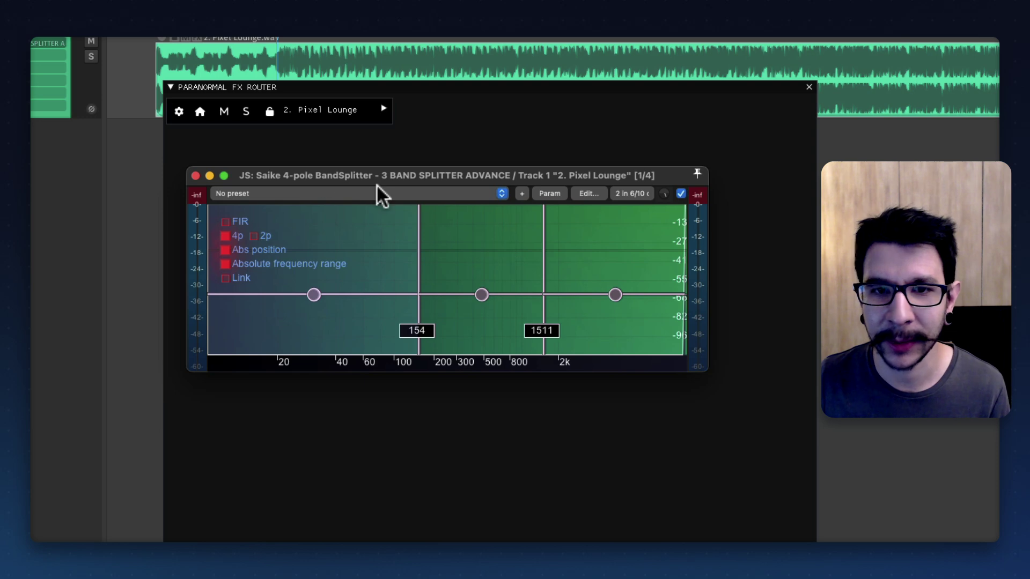
click(195, 174)
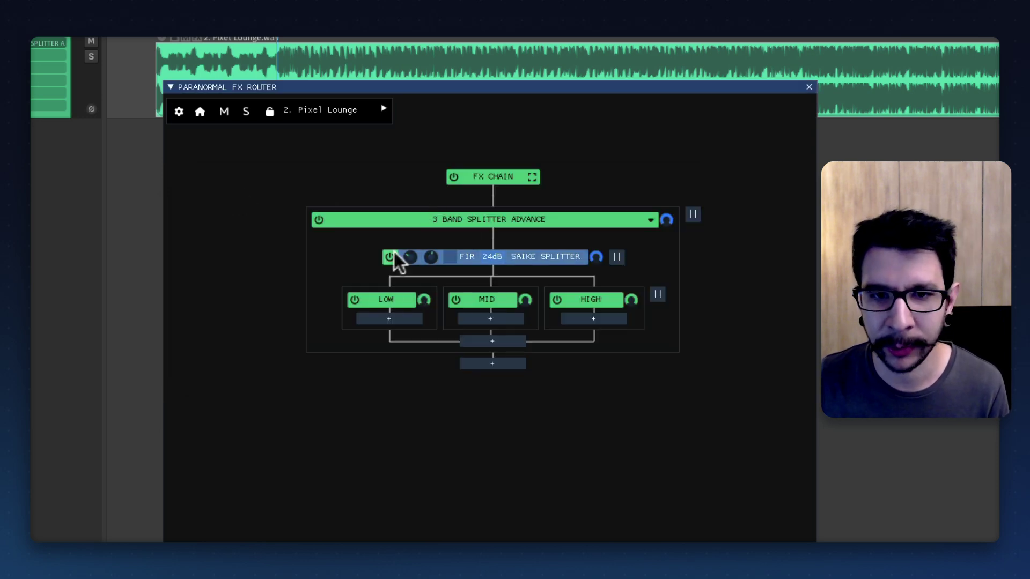
Audition the soloed Low, Mid and High bands while switching the slope from 24dB to 12dB
shift+click(356, 299)
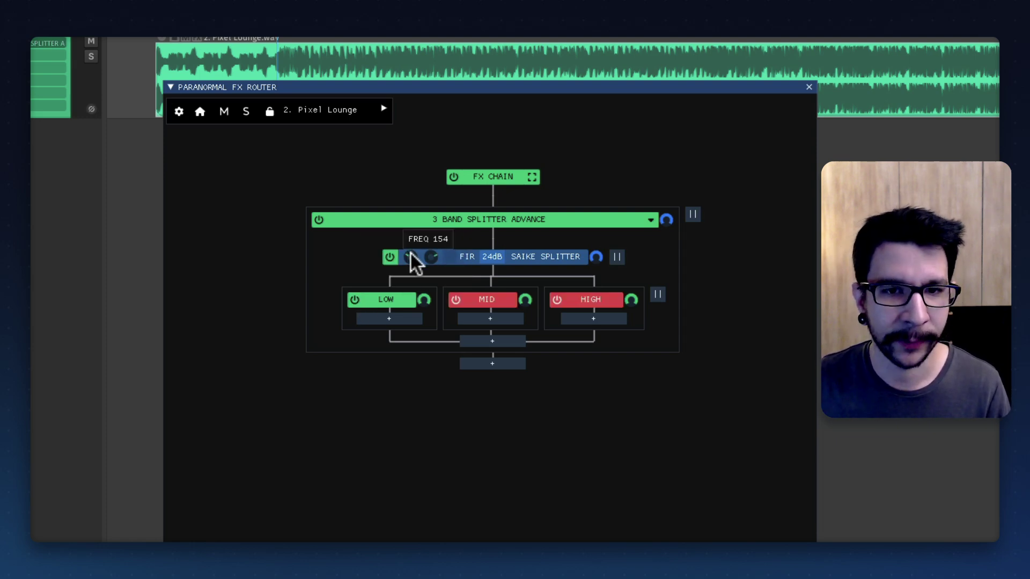
key(space)
drag(417, 235, 411, 228)
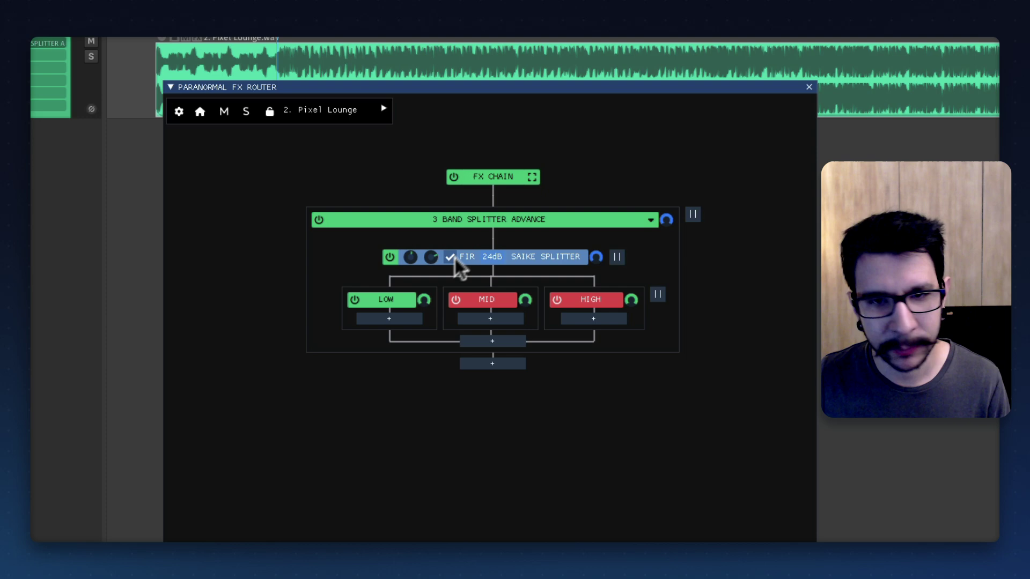
click(496, 255)
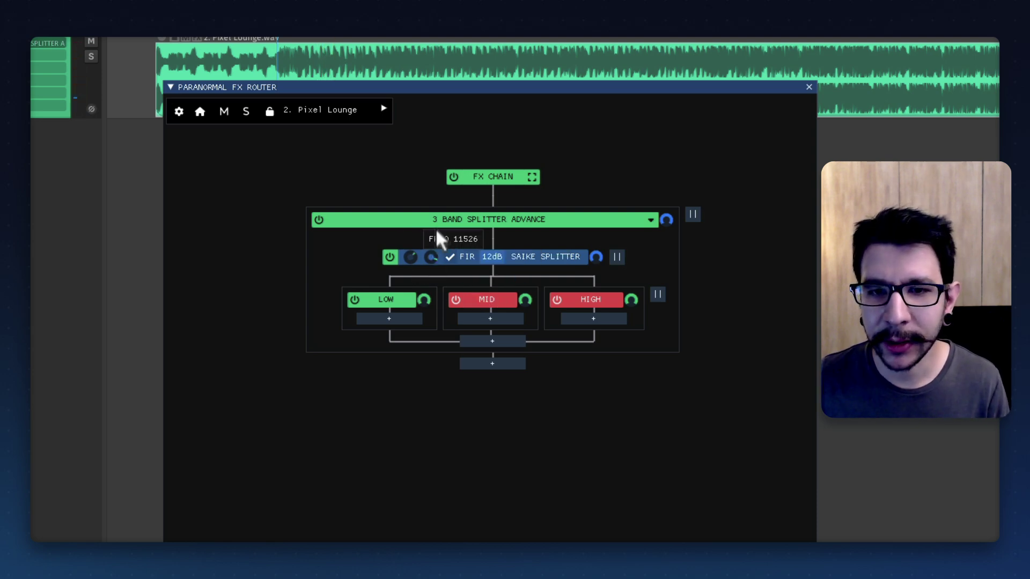
shift+click(457, 300)
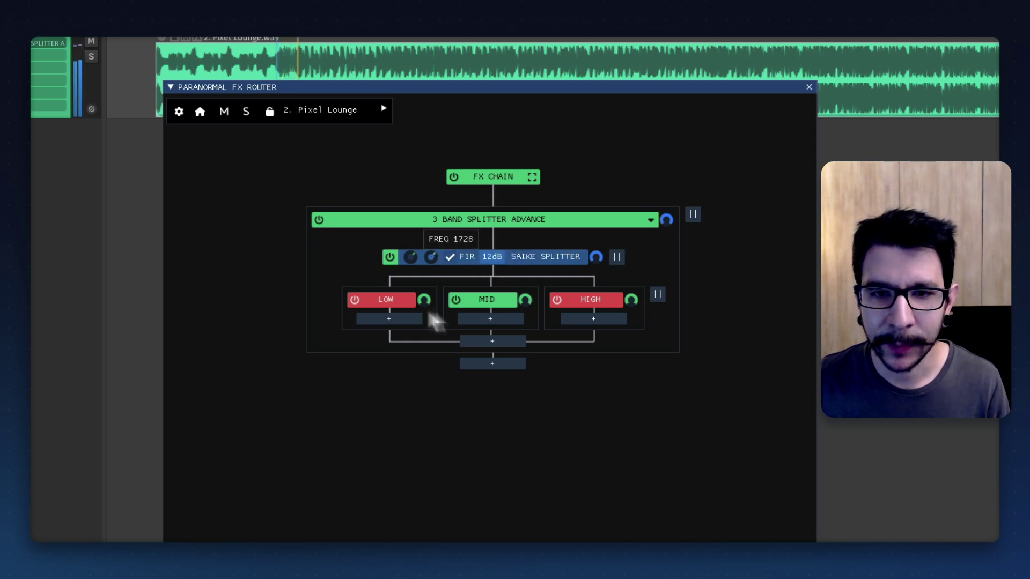
shift+click(555, 298)
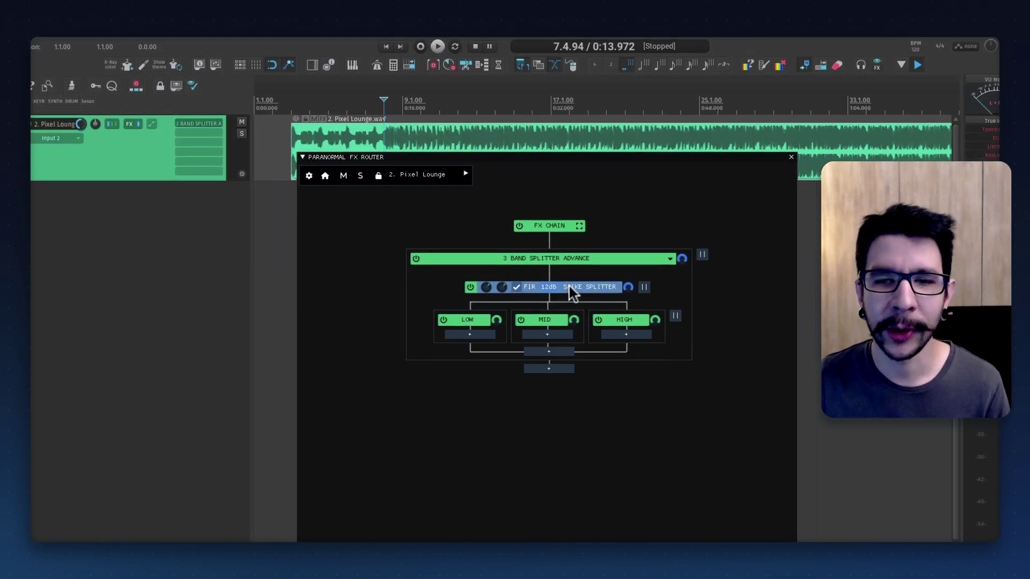
In the Saike splitter's settings, try FIR mode High, then return it to Normal
double_click(560, 287)
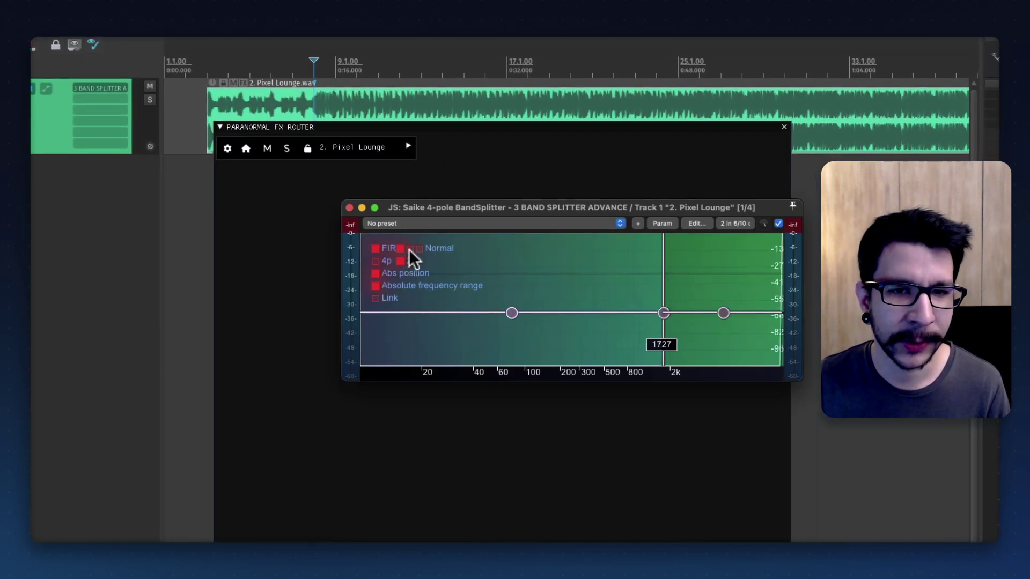
click(410, 249)
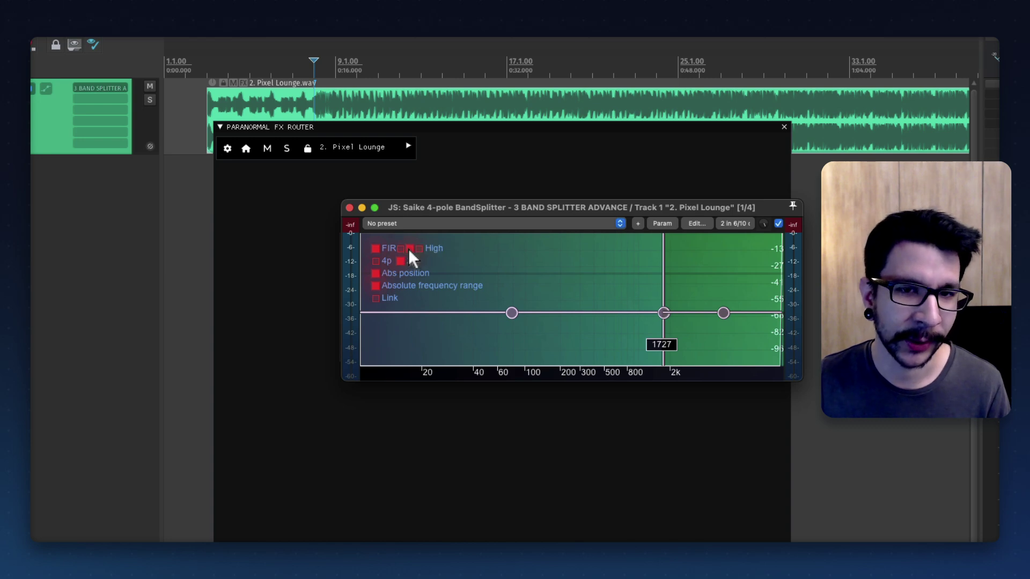
click(401, 249)
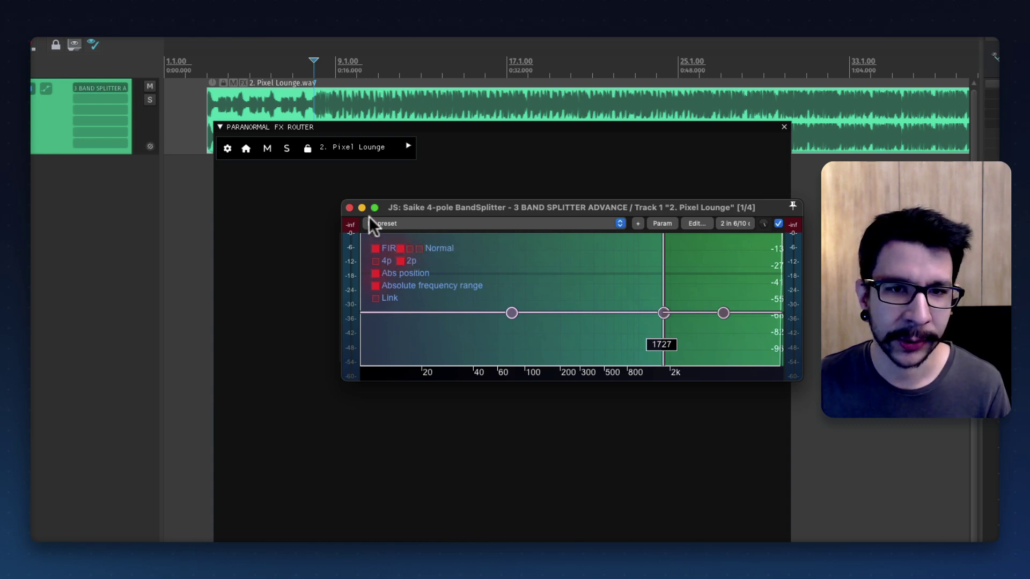
click(349, 207)
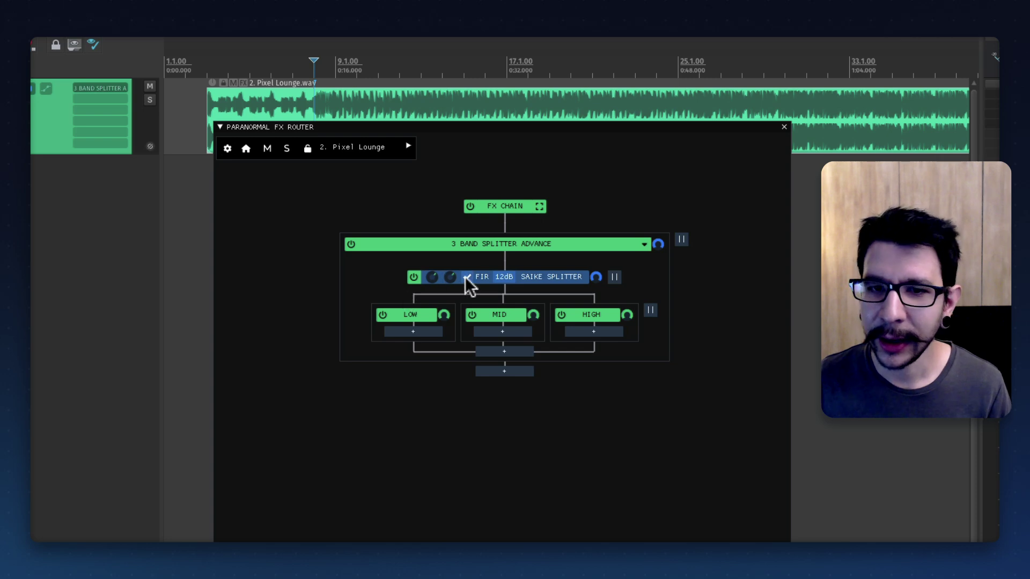
Lower the crossover frequencies, the second to about 190, and pan to show the nested containers
mouse_move(434, 279)
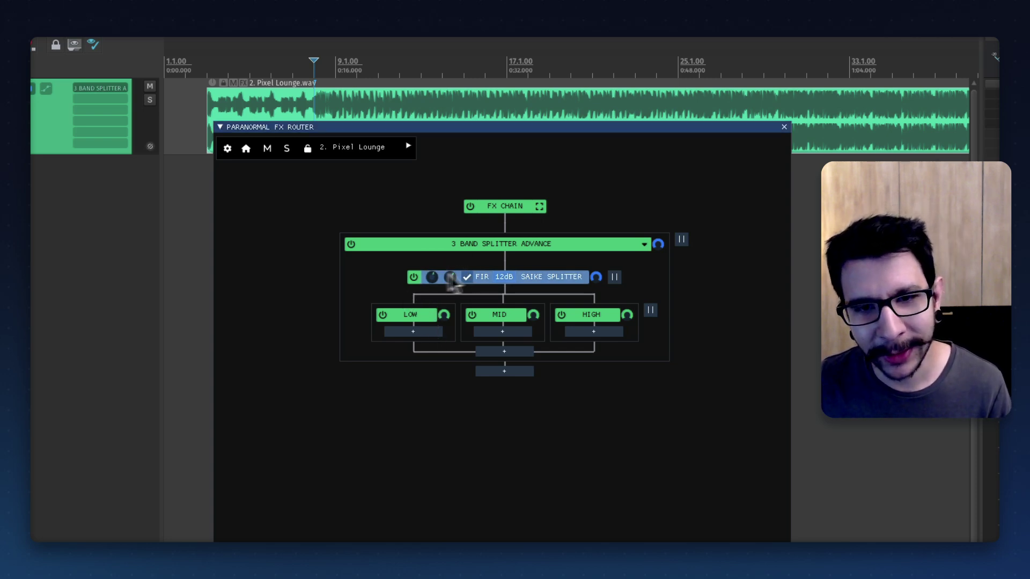
drag(442, 261, 430, 295)
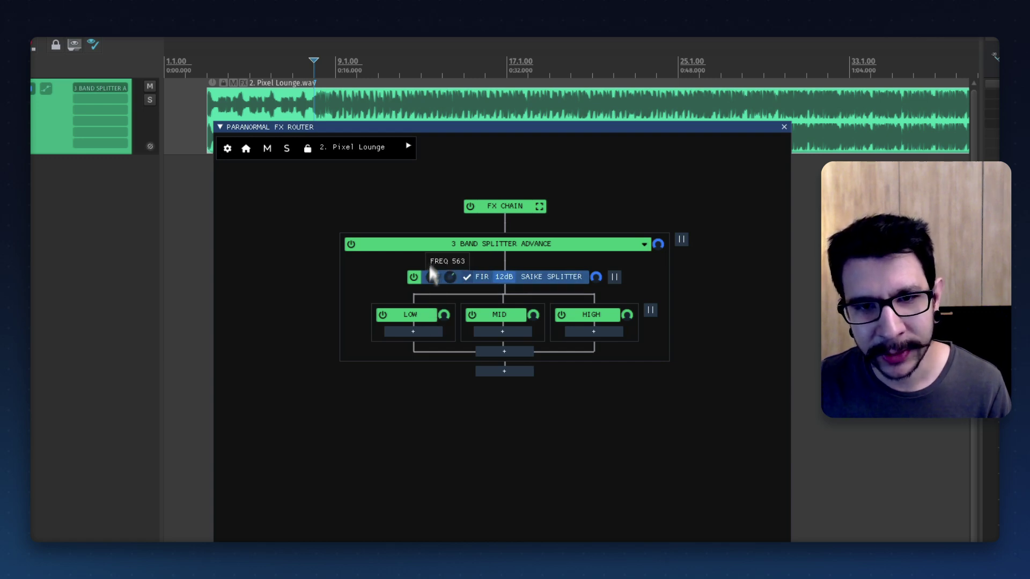
drag(441, 194, 441, 212)
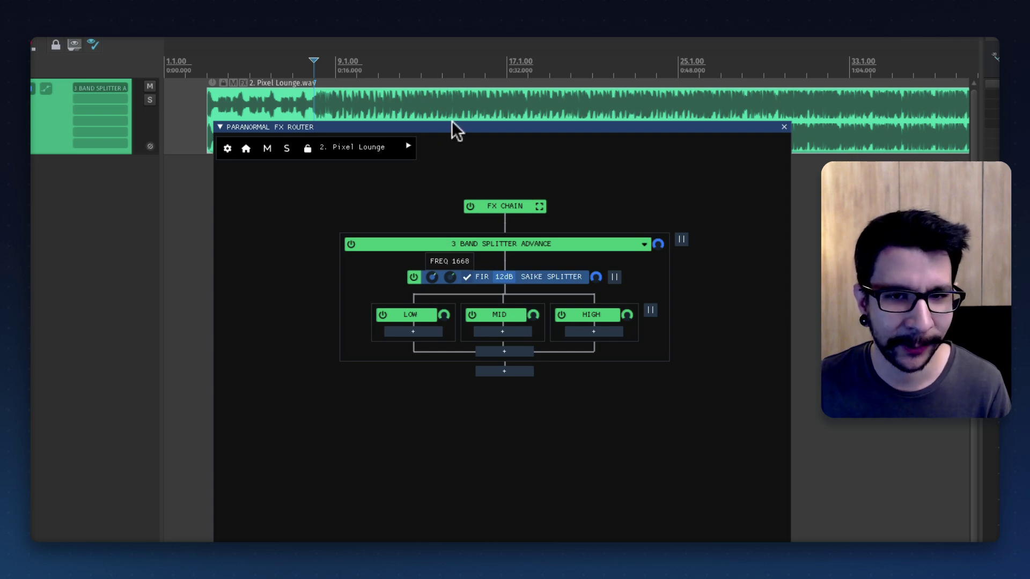
mouse_move(449, 276)
mouse_down()
mouse_move(452, 211)
mouse_move(429, 315)
mouse_move(446, 285)
mouse_up()
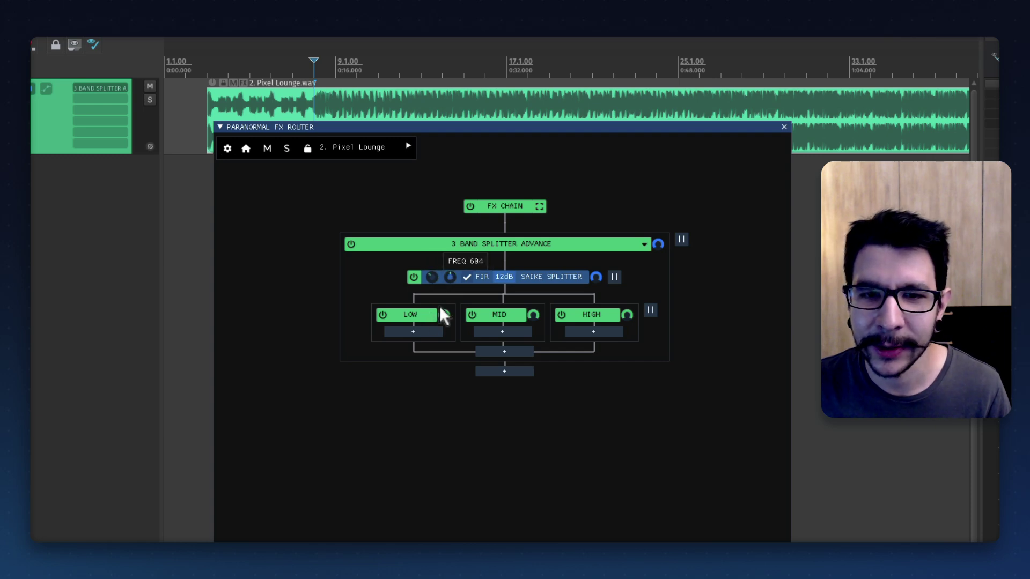
drag(446, 334, 426, 488)
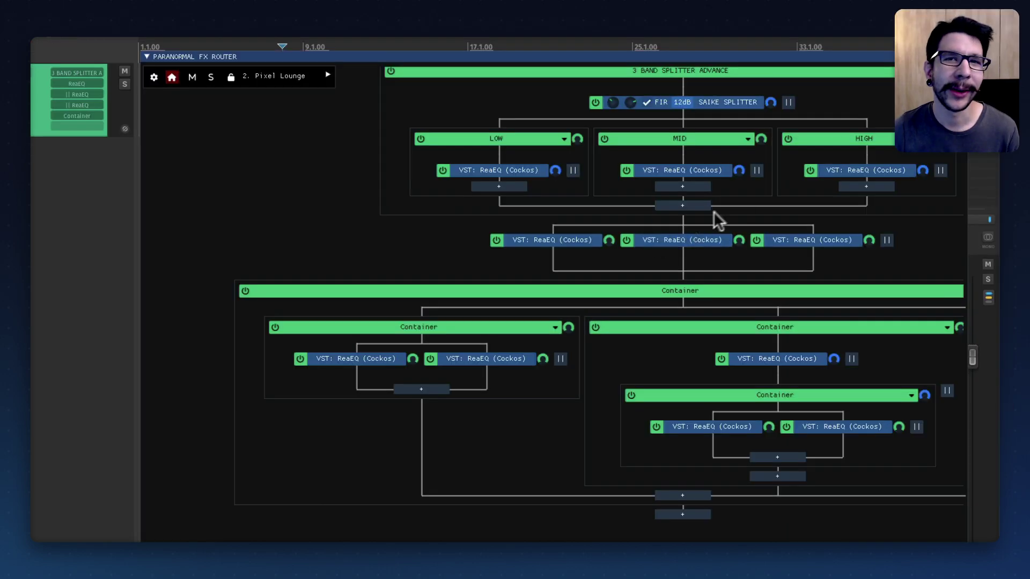
drag(714, 218, 581, 272)
drag(632, 232, 727, 223)
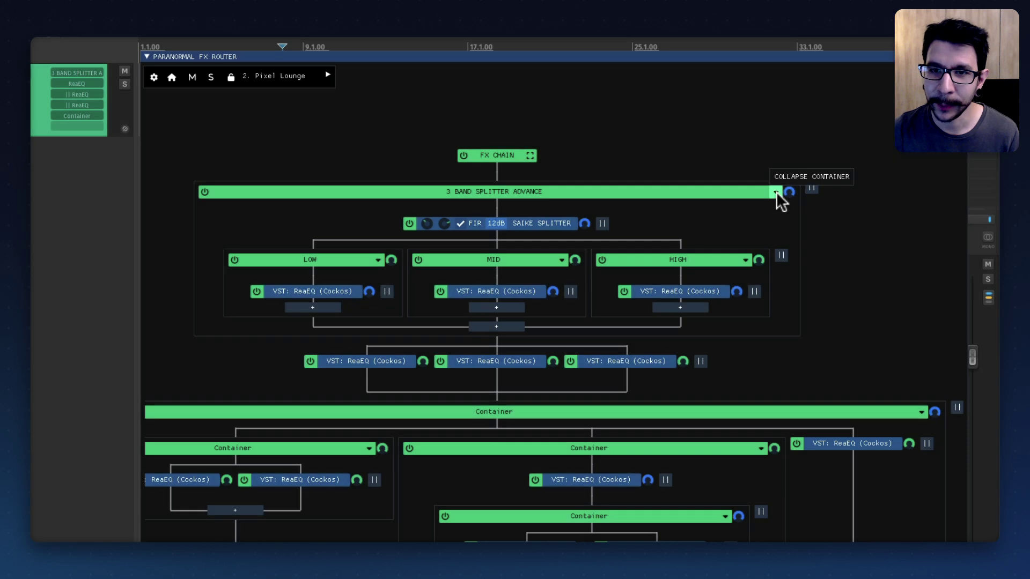
Collapse the 3 Band Splitter Advance and outer Container, expand them, then collapse both again
click(776, 193)
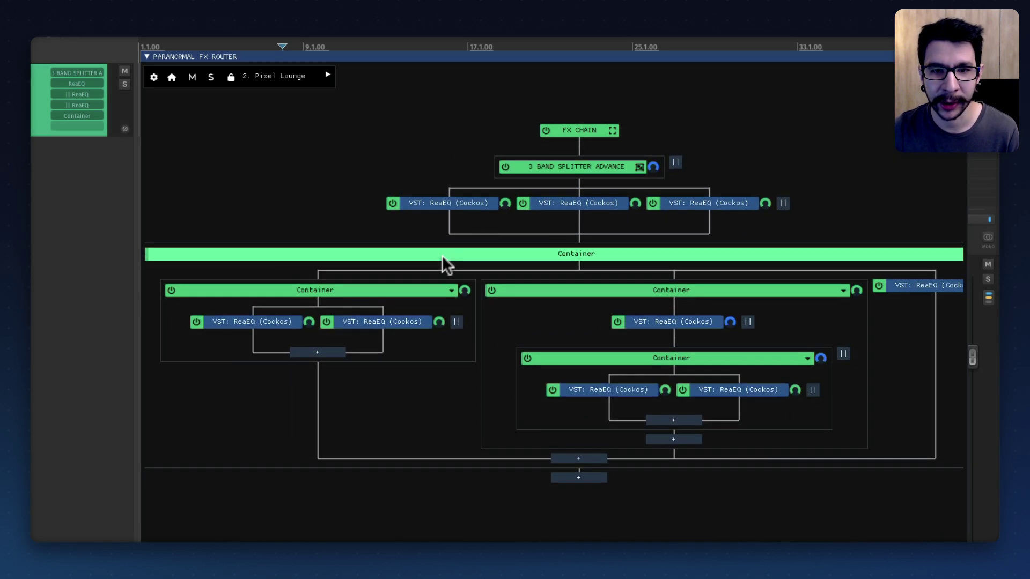
click(451, 290)
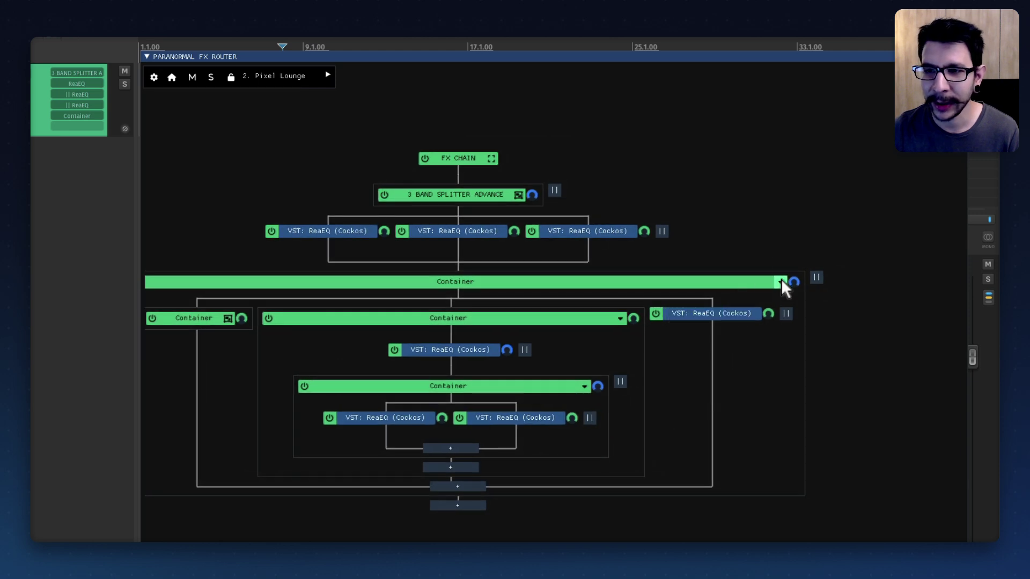
click(781, 282)
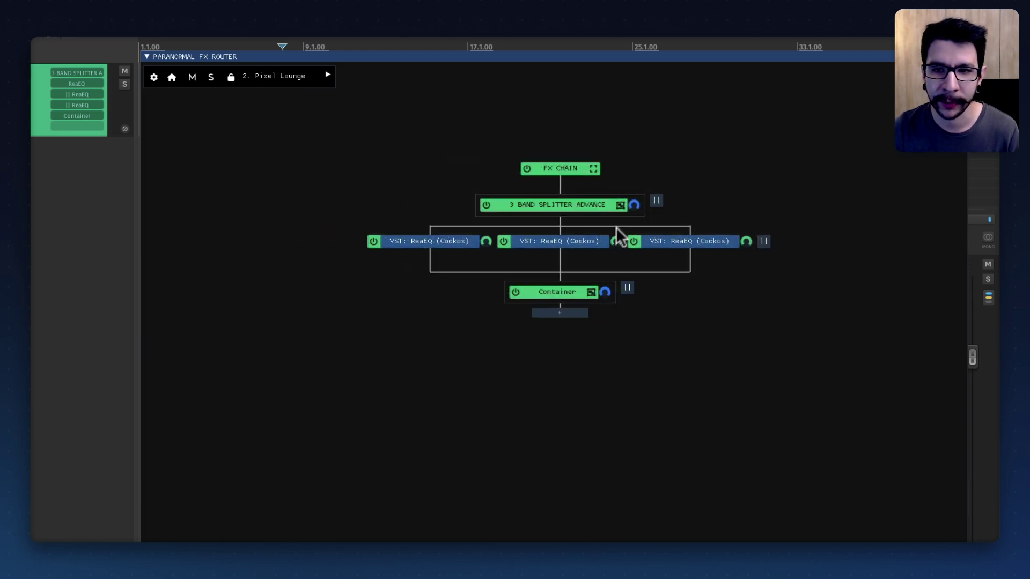
click(591, 292)
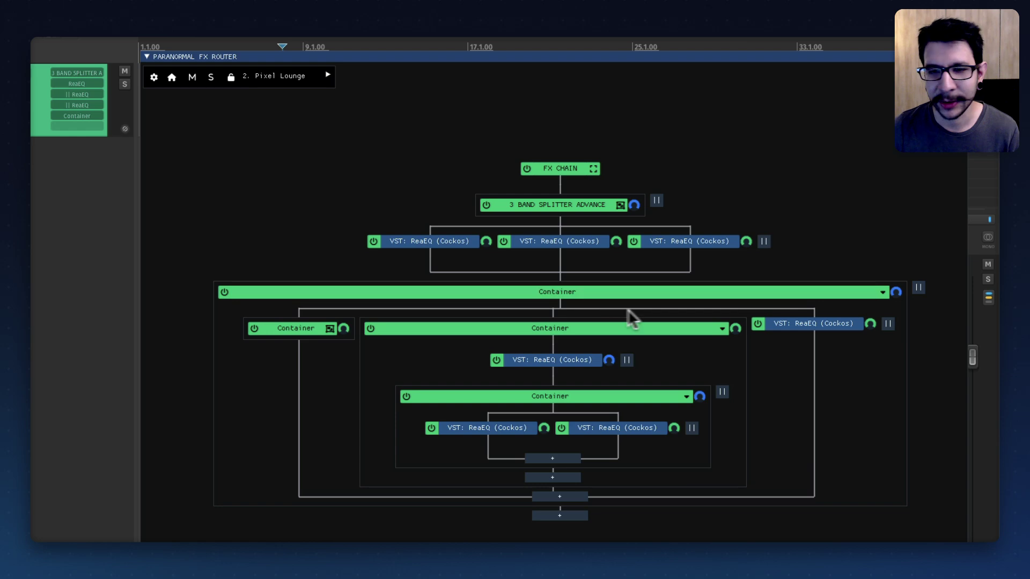
click(619, 204)
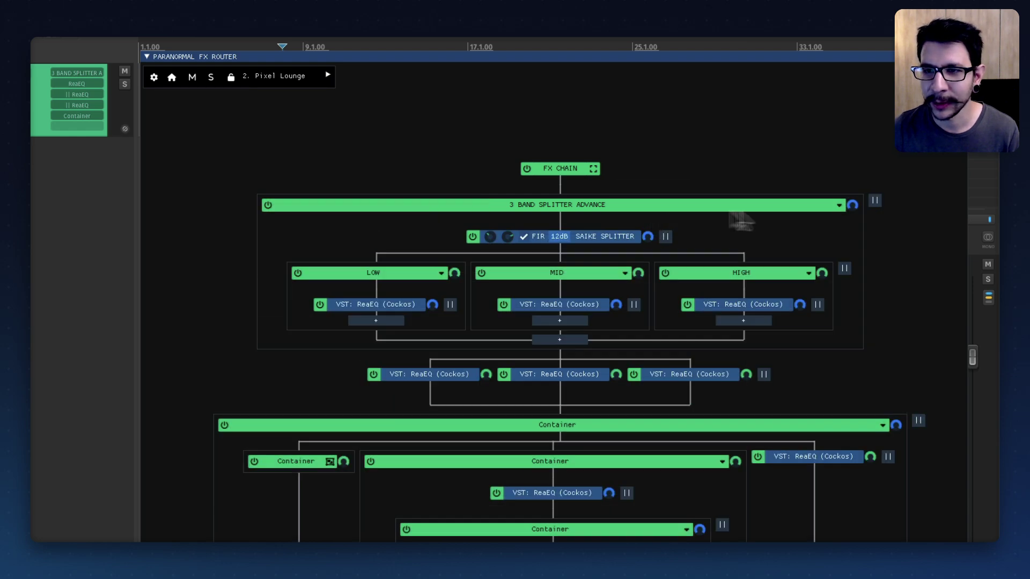
click(837, 204)
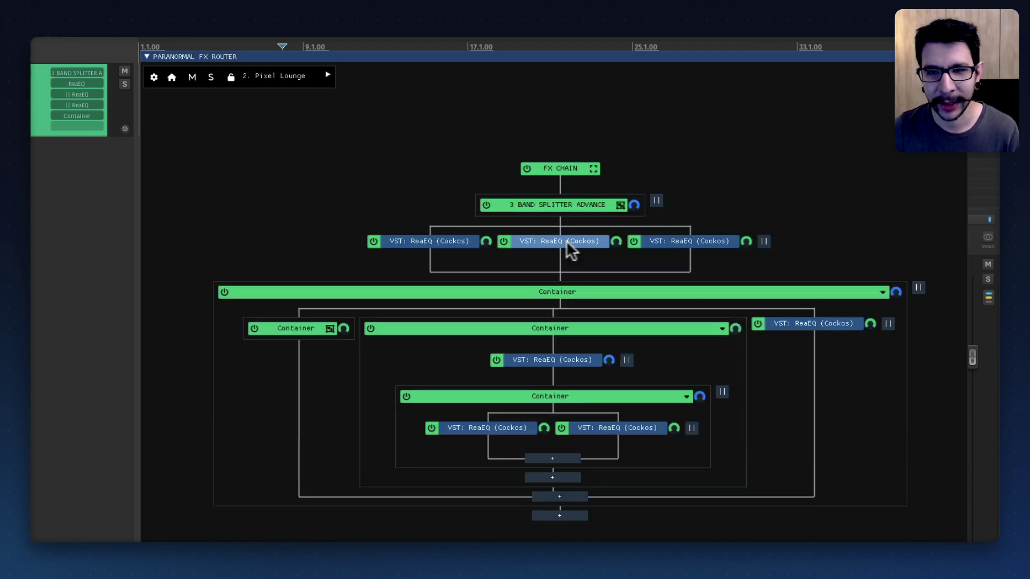
click(882, 292)
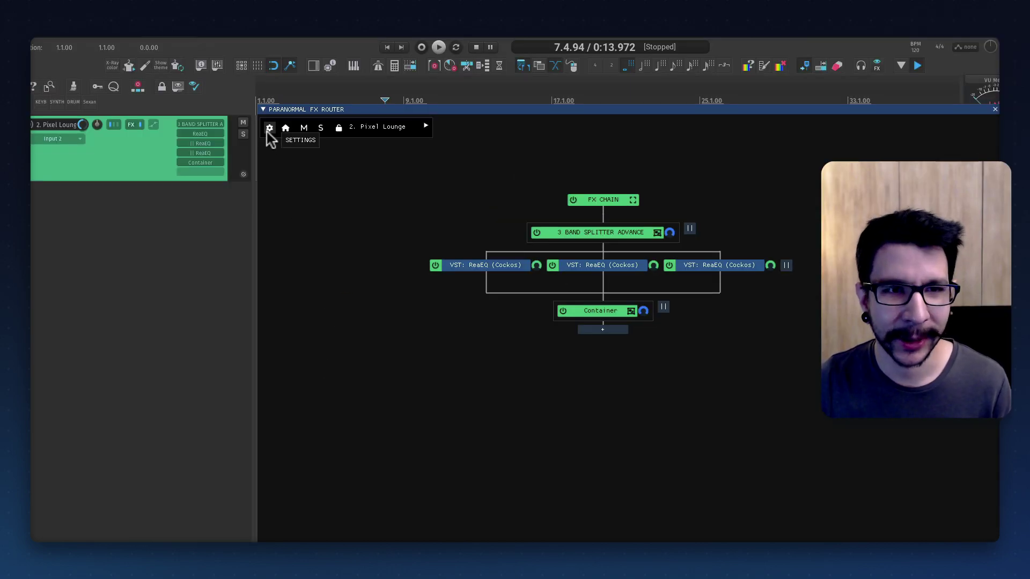
click(154, 77)
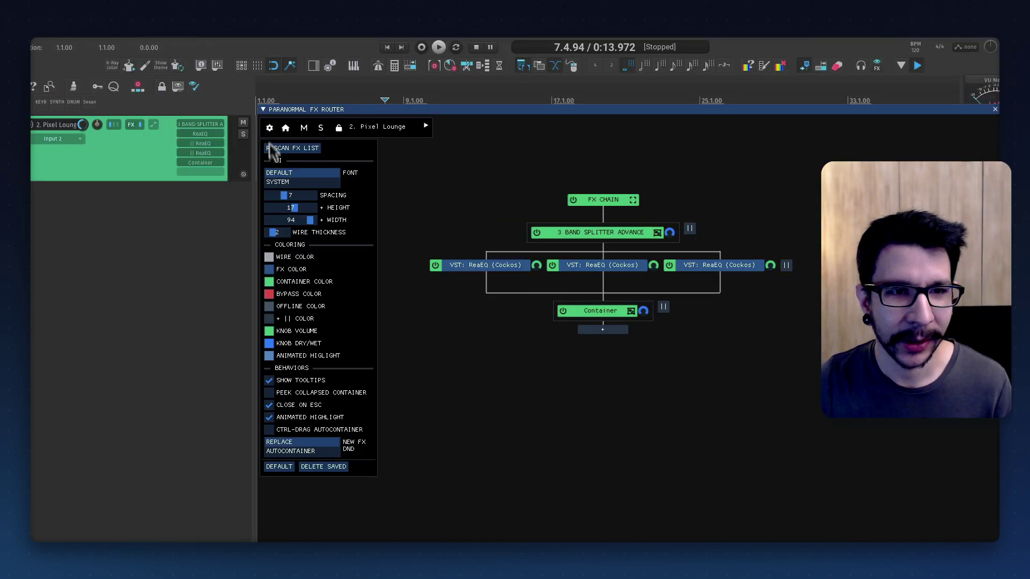
mouse_move(298, 396)
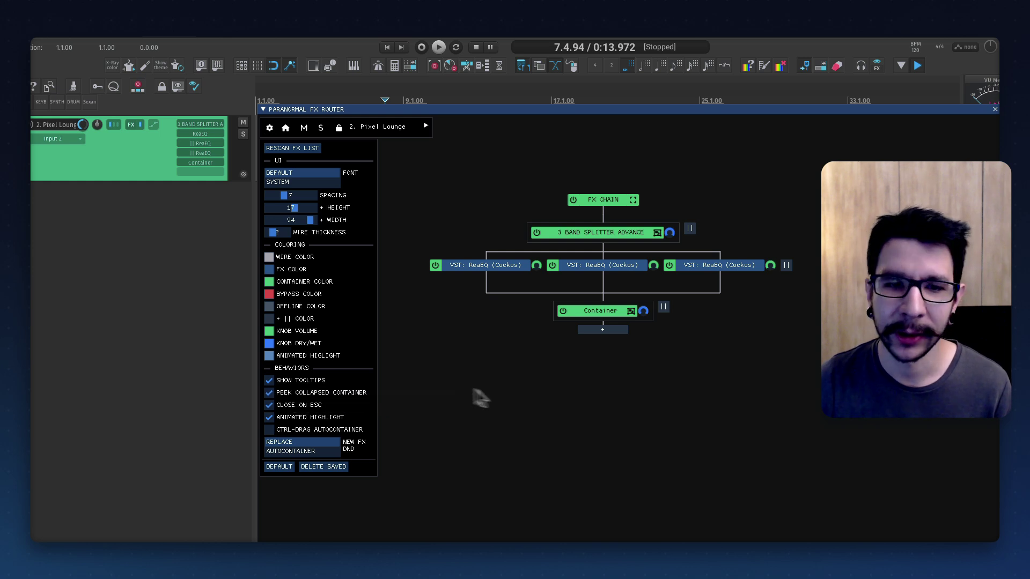
mouse_move(631, 312)
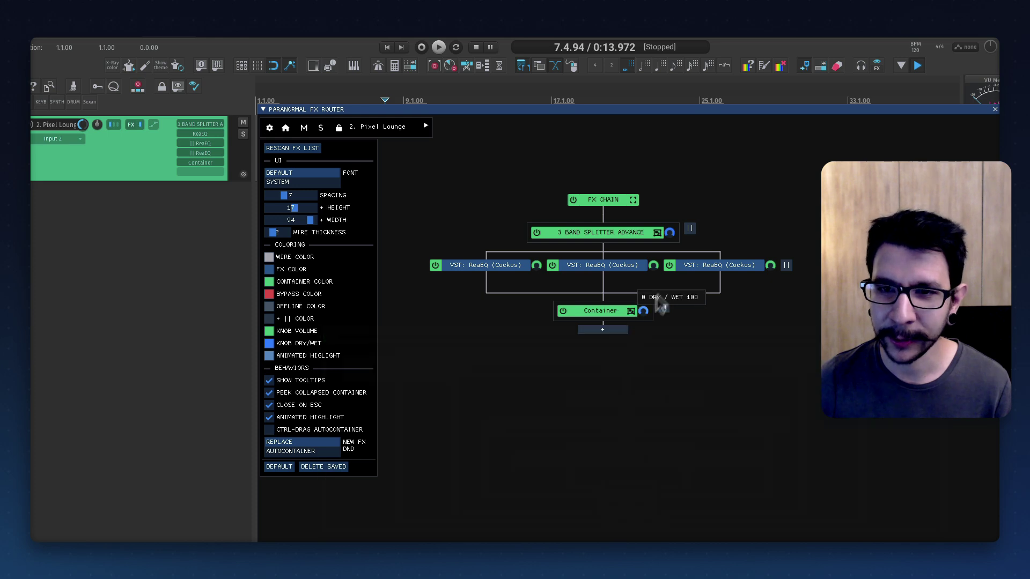
mouse_move(658, 233)
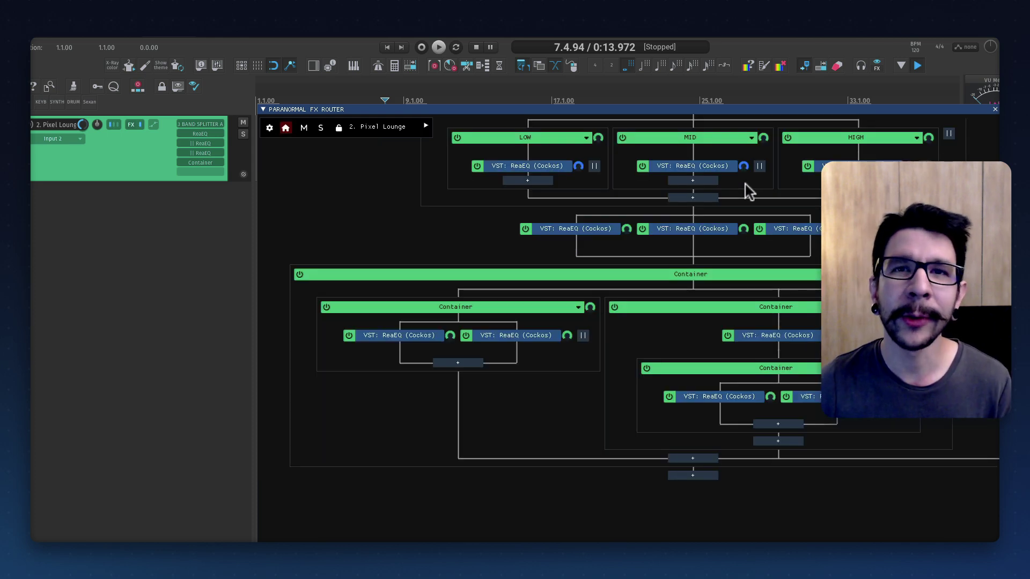
Delete the Container and 3 Band Splitter, then enclose the parallel ReaEQ lane into a container
alt+click(587, 391)
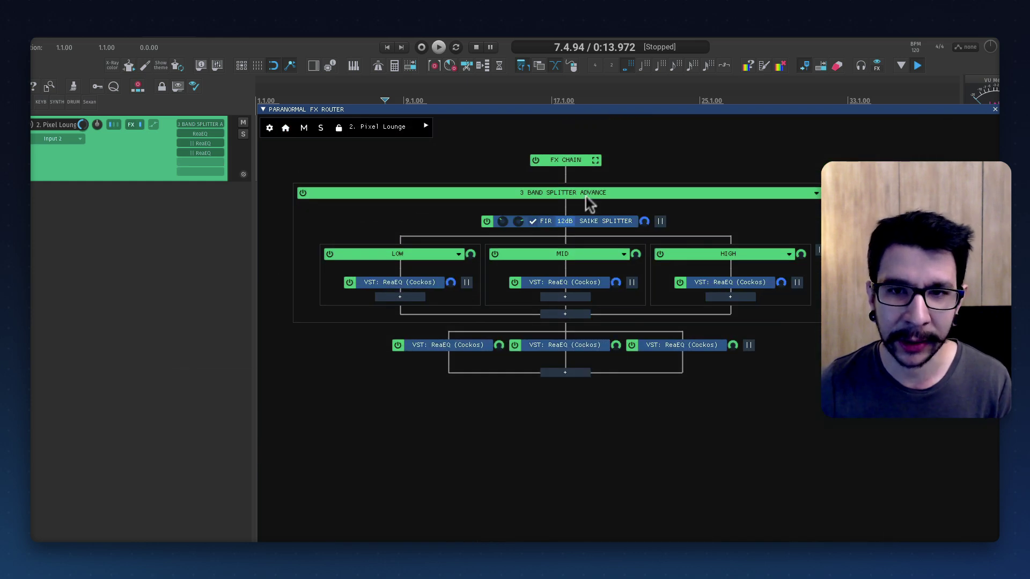
alt+click(584, 193)
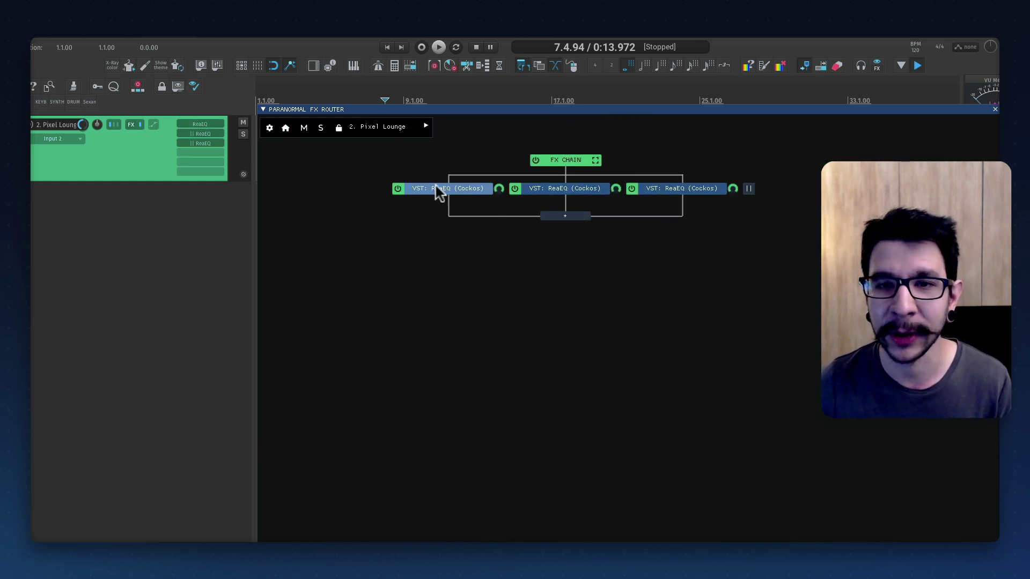
right_click(749, 189)
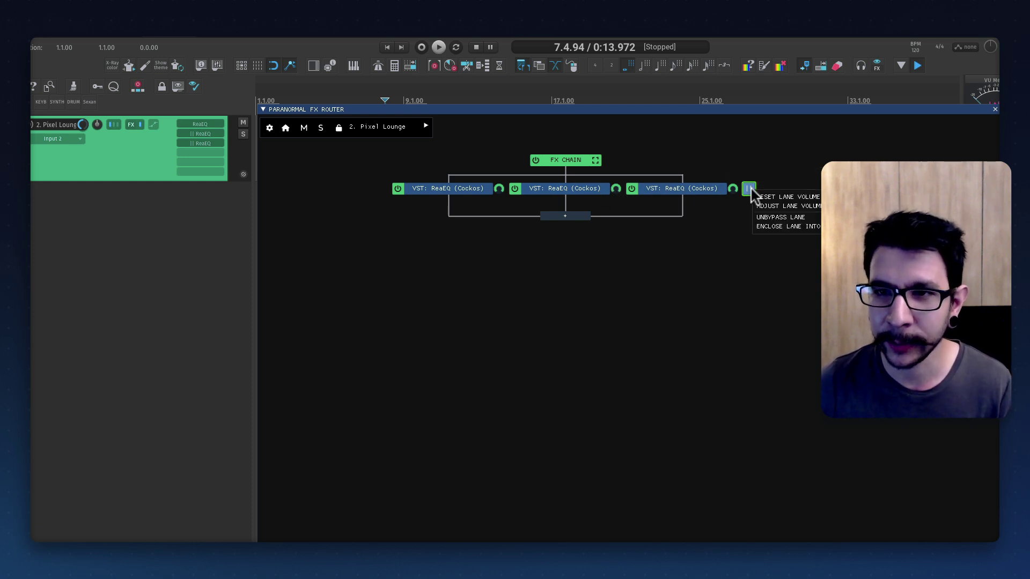
click(775, 226)
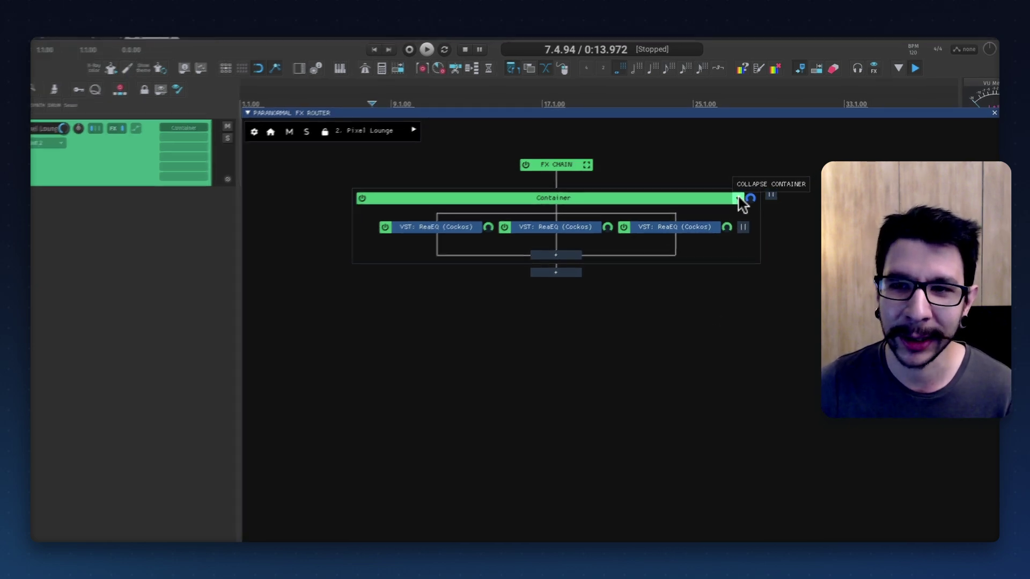
Explode the inner and top containers into the main chain, then undo the top one
right_click(744, 194)
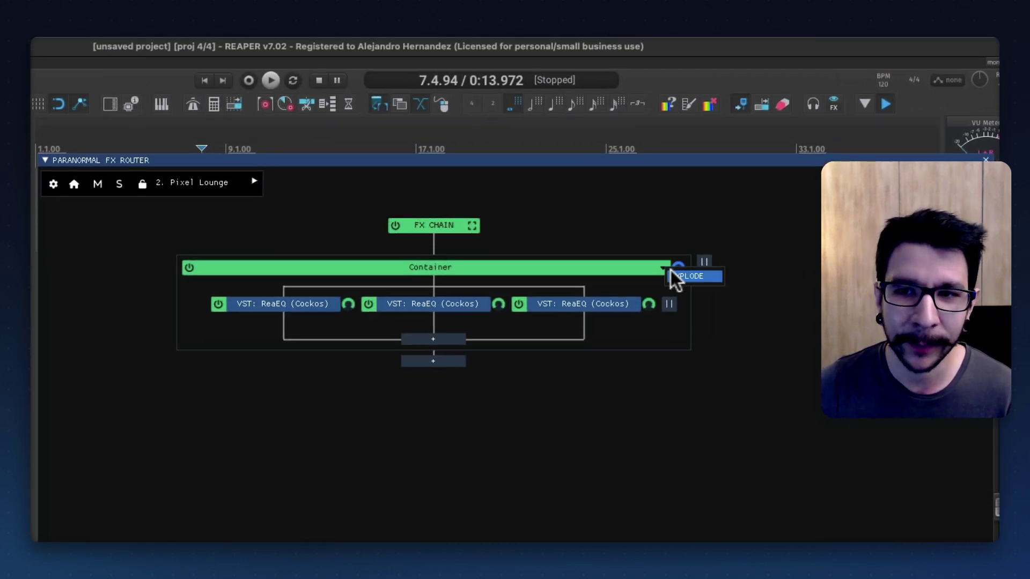
click(680, 273)
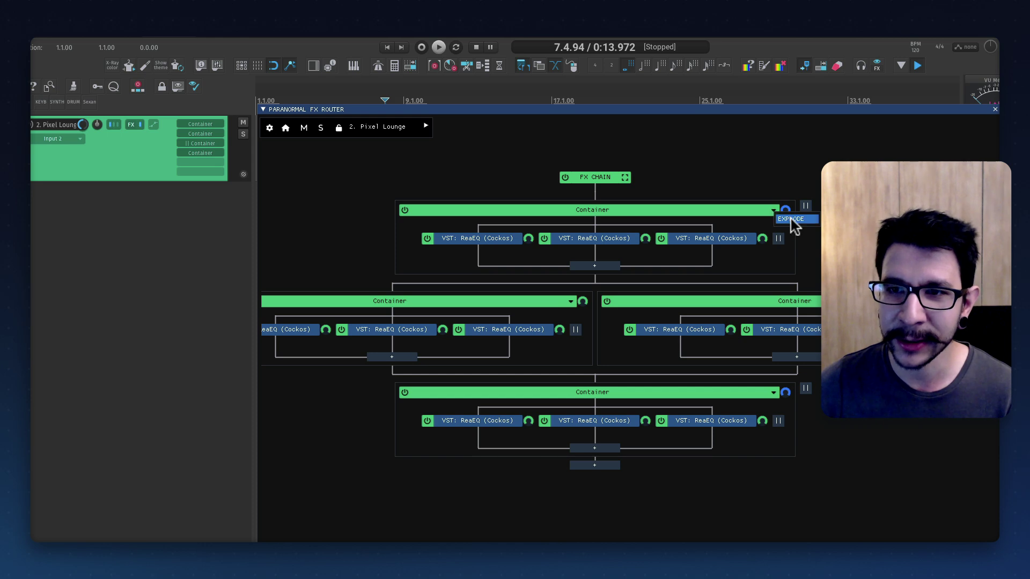
click(790, 218)
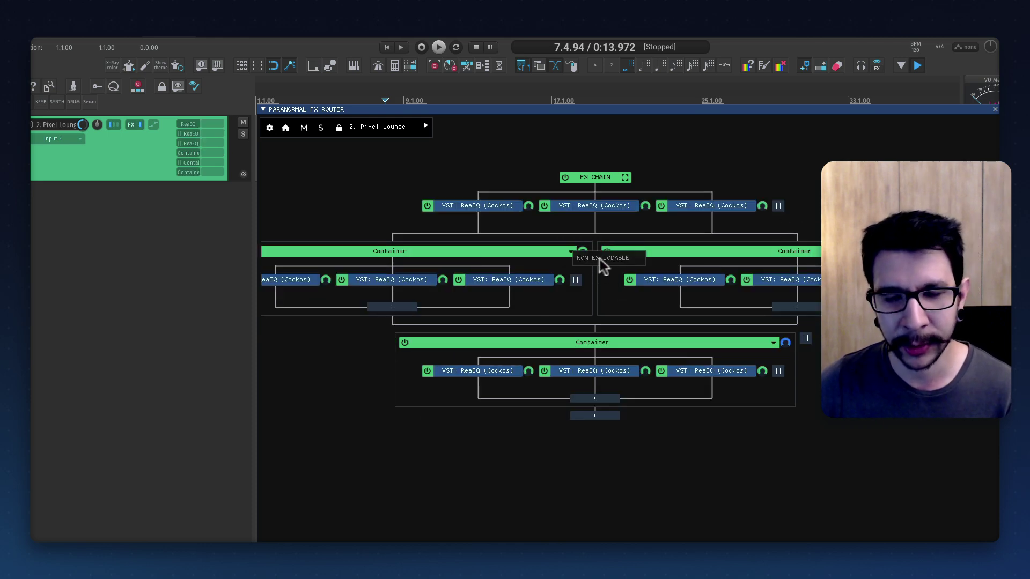
key(ctrl+z)
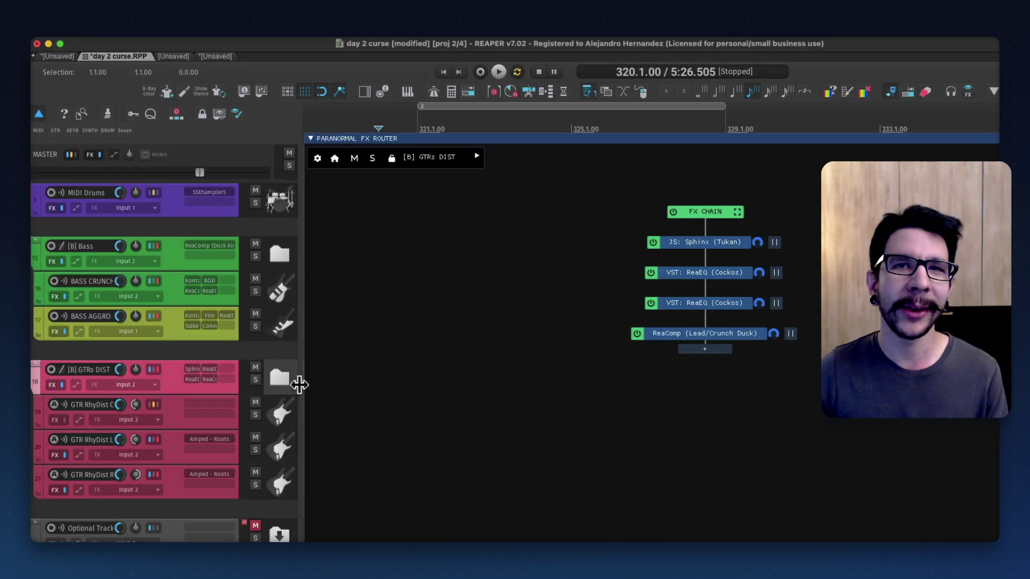
Step the router through BASS AGGRO, GTR RhyDist C, BASS CRUNCH and GTR RhyDist L, returning to [B] GTRs DIST
click(436, 156)
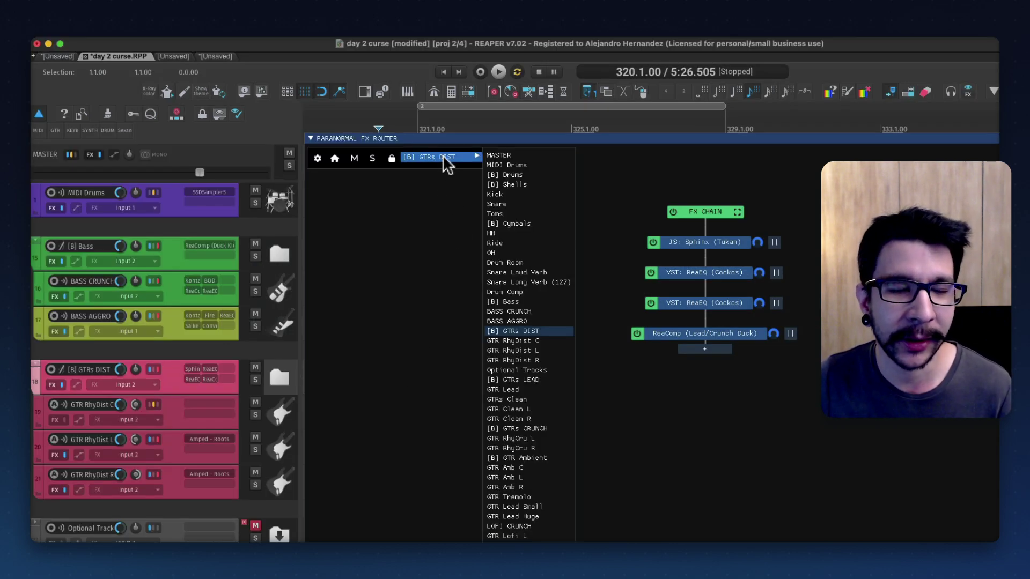
key(Up)
key(Down)
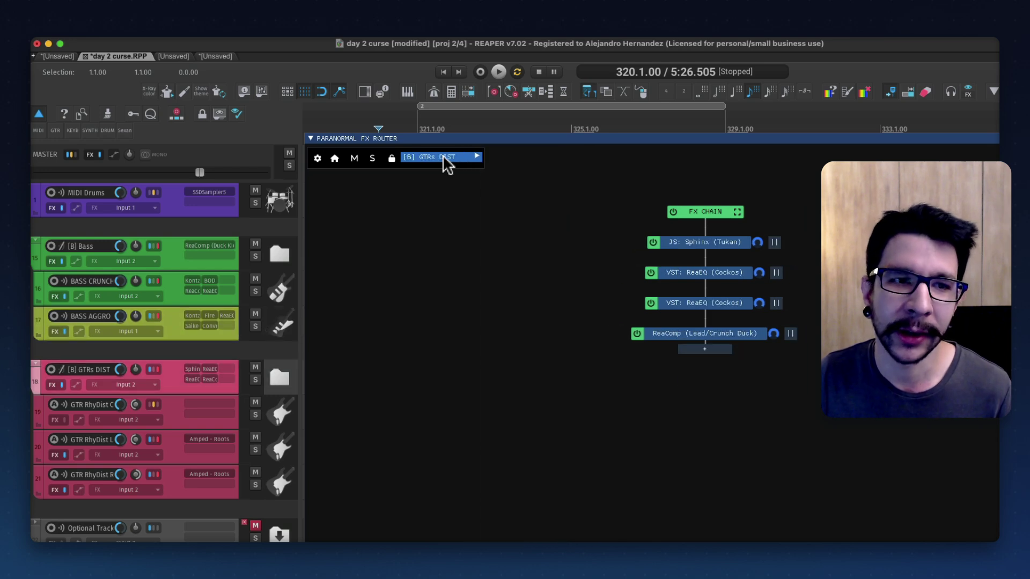
key(Down)
key(Down)
key(Up)
key(Up)
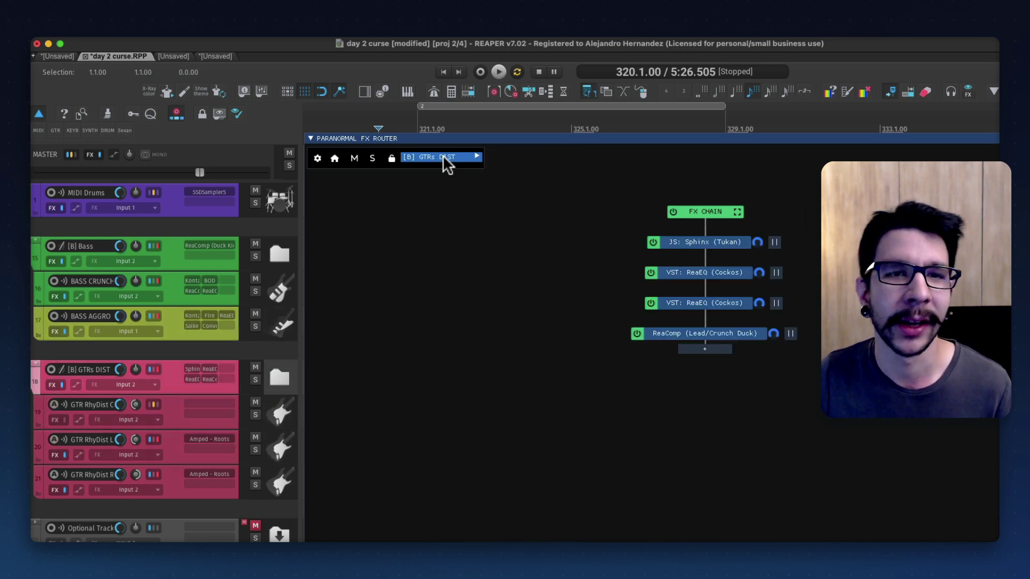
key(Up)
key(Up)
key(Up)
key(Up)
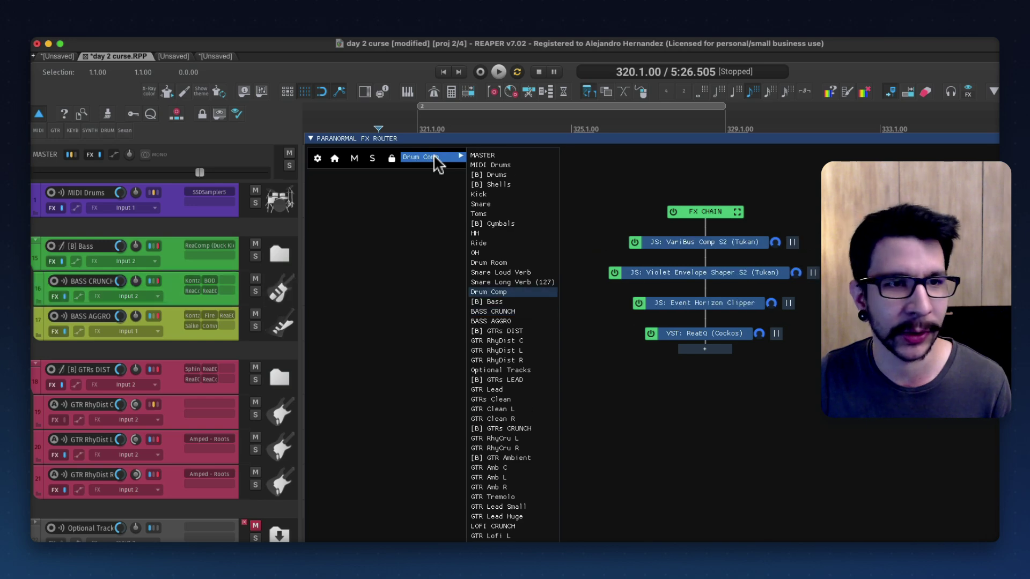
key(Down)
key(Down)
key(Down)
key(Up)
key(Up)
key(Up)
key(Up)
key(Up)
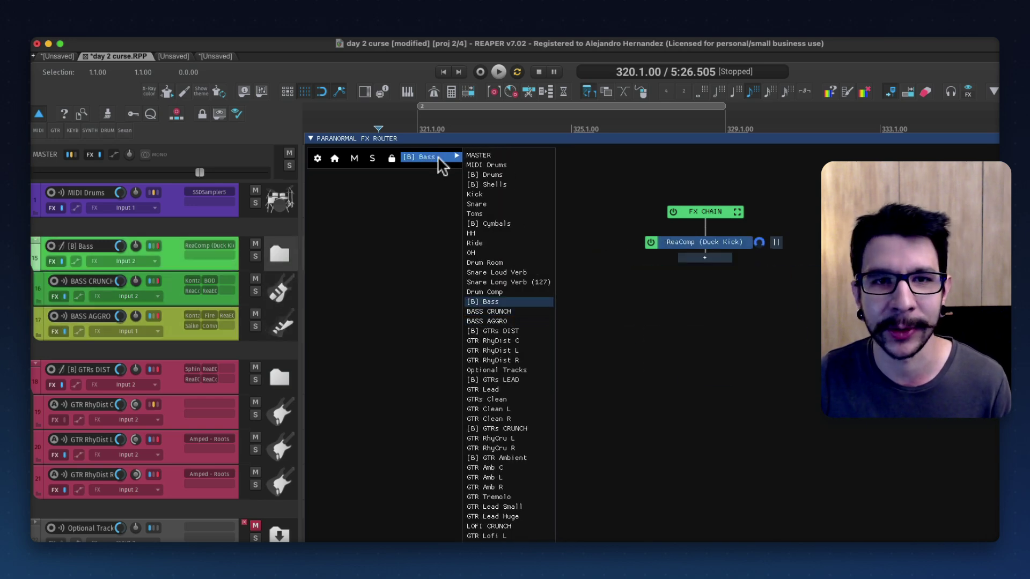
click(279, 378)
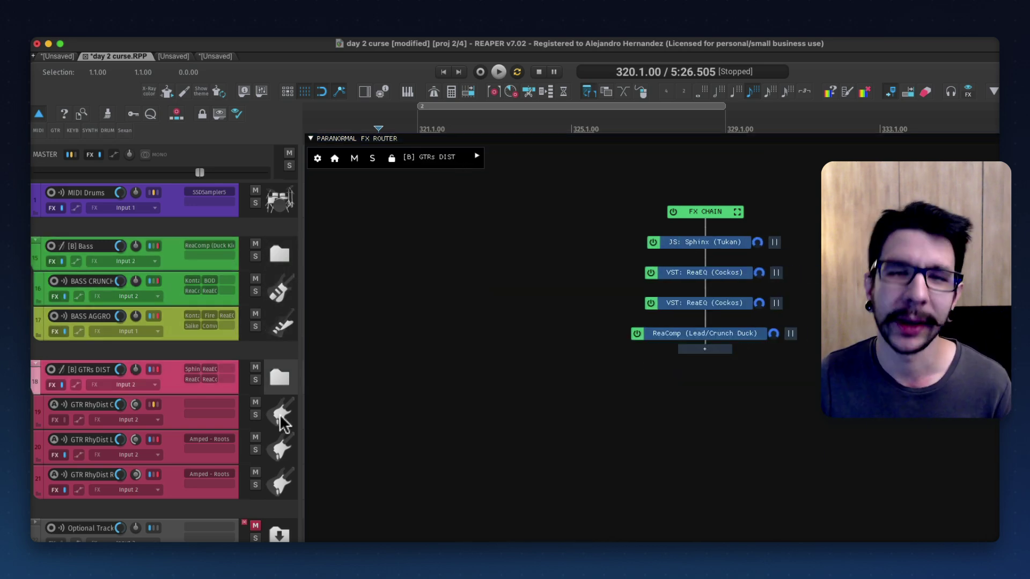
click(284, 456)
click(279, 377)
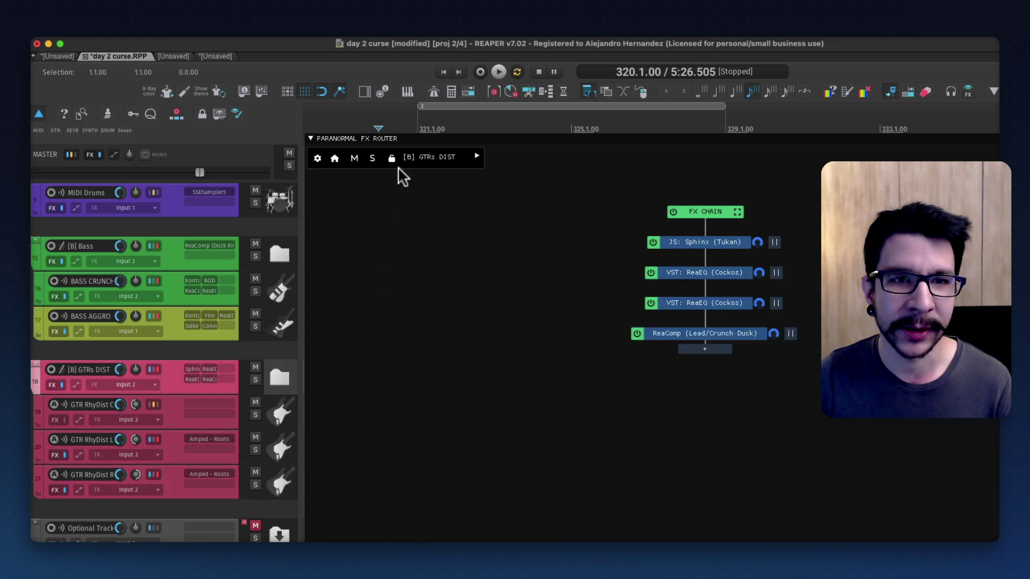
Lock the router onto the BASS AGGRO track's FX chain
click(392, 157)
click(476, 155)
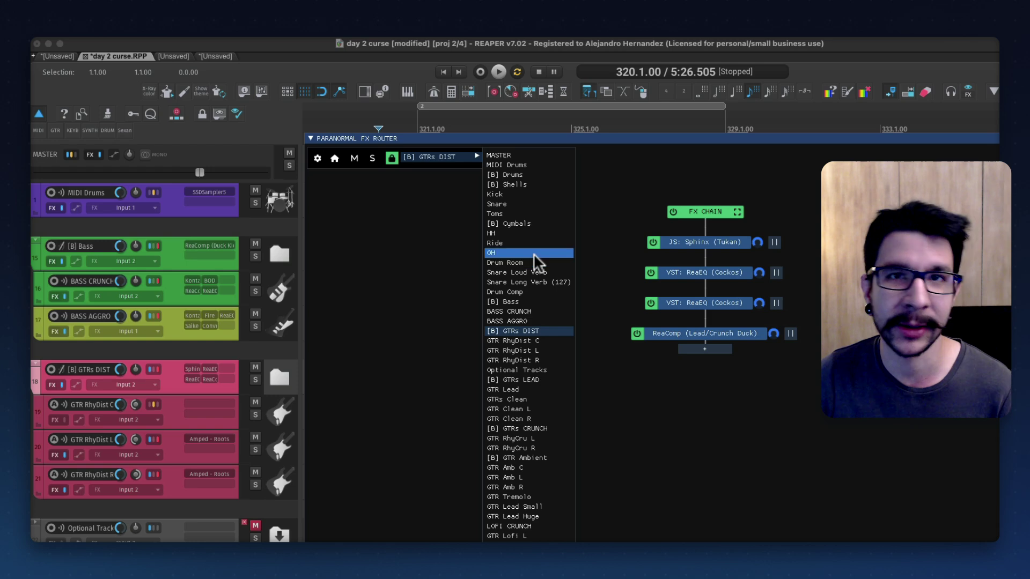
scroll(433, 150, down, 2)
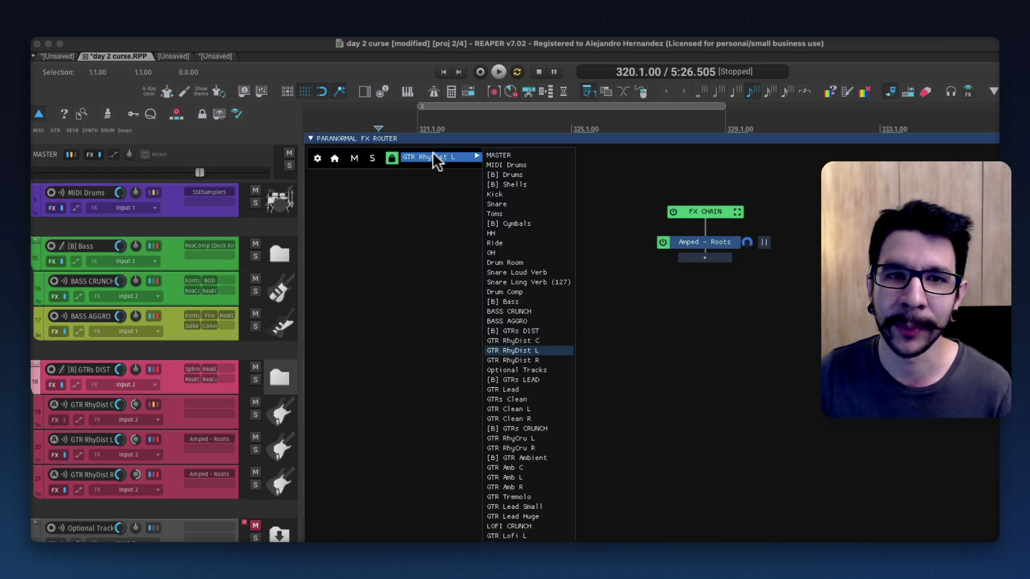
scroll(432, 151, up, 3)
click(395, 201)
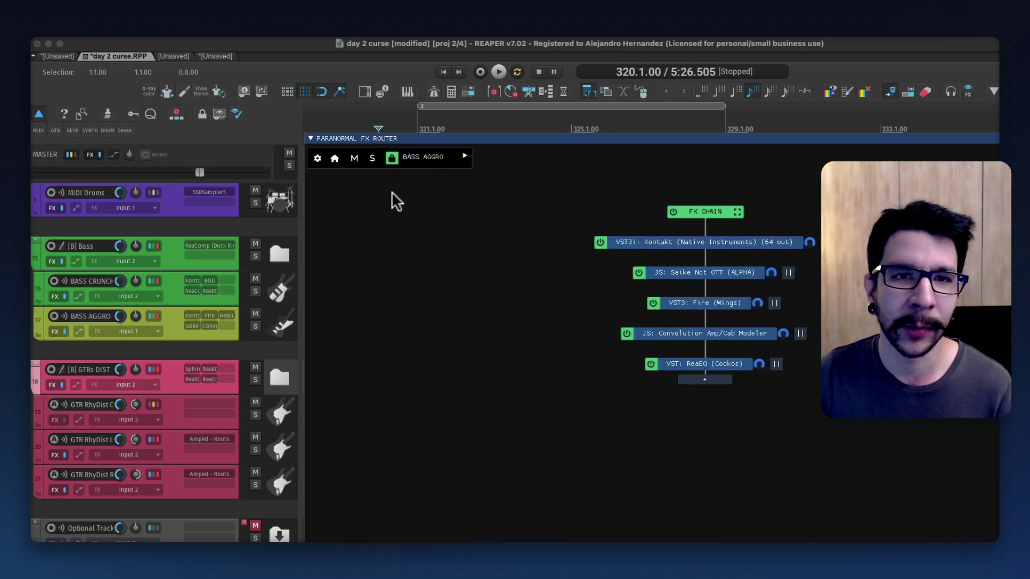
click(391, 158)
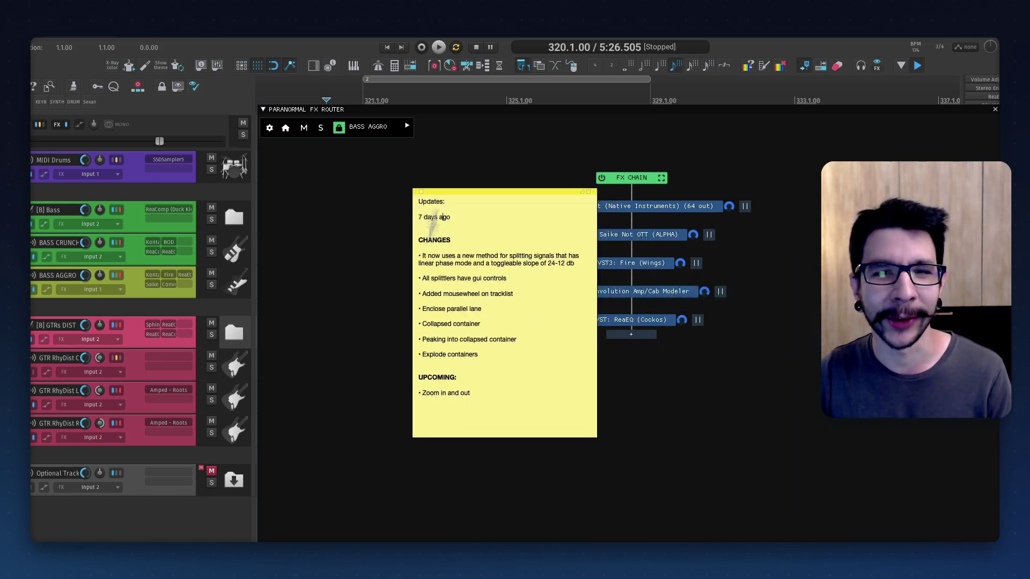
Highlight the Updates note's change bullets and move the note slightly right and up
triple_click(437, 256)
triple_click(456, 277)
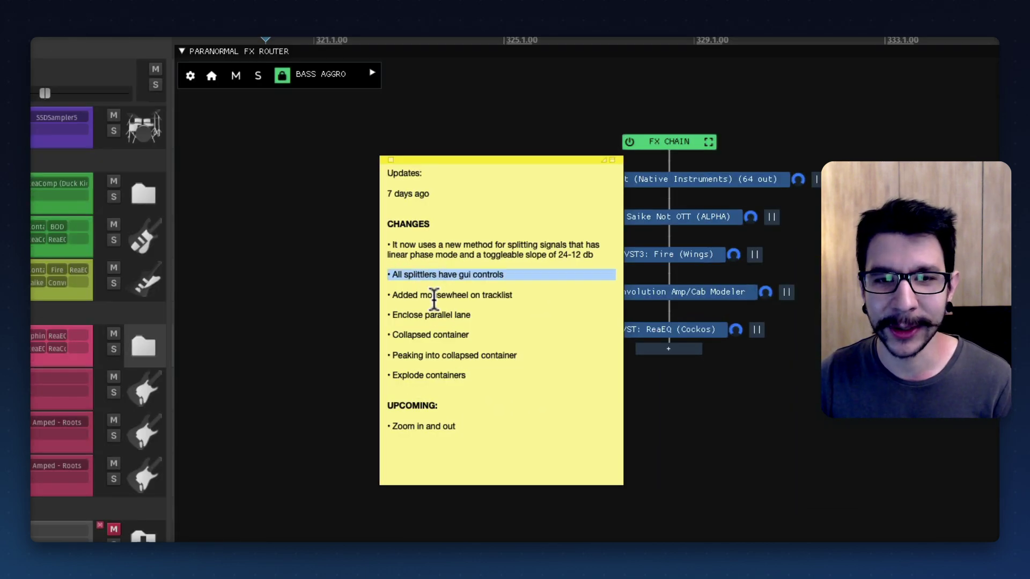
triple_click(454, 293)
triple_click(414, 194)
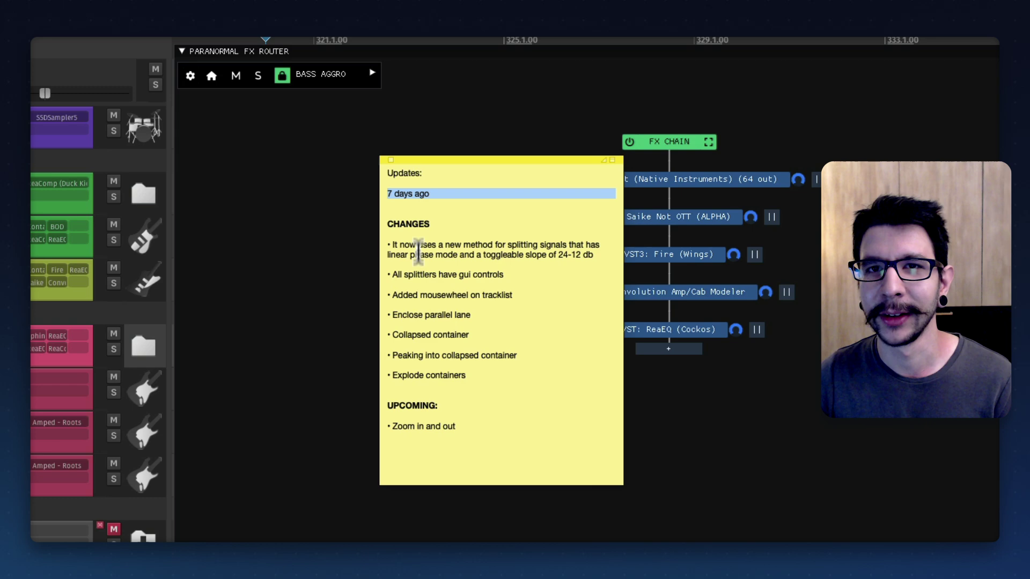
drag(478, 162, 523, 152)
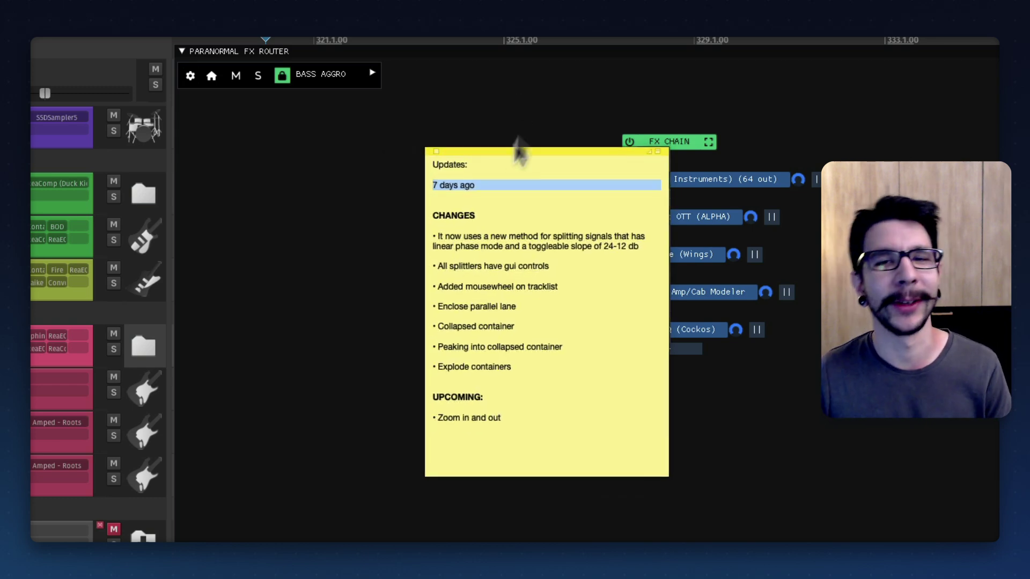
click(464, 228)
triple_click(464, 228)
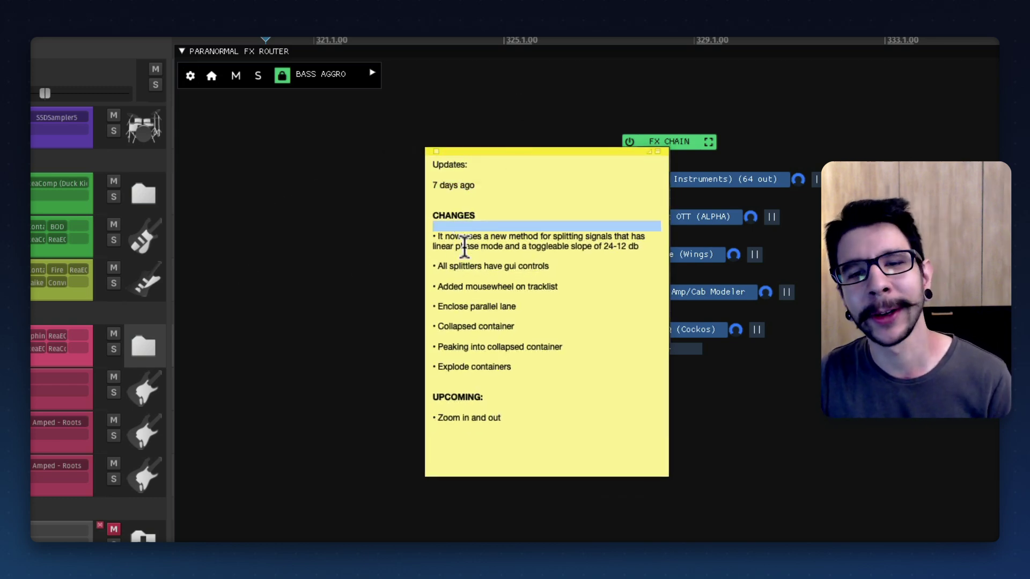
triple_click(464, 247)
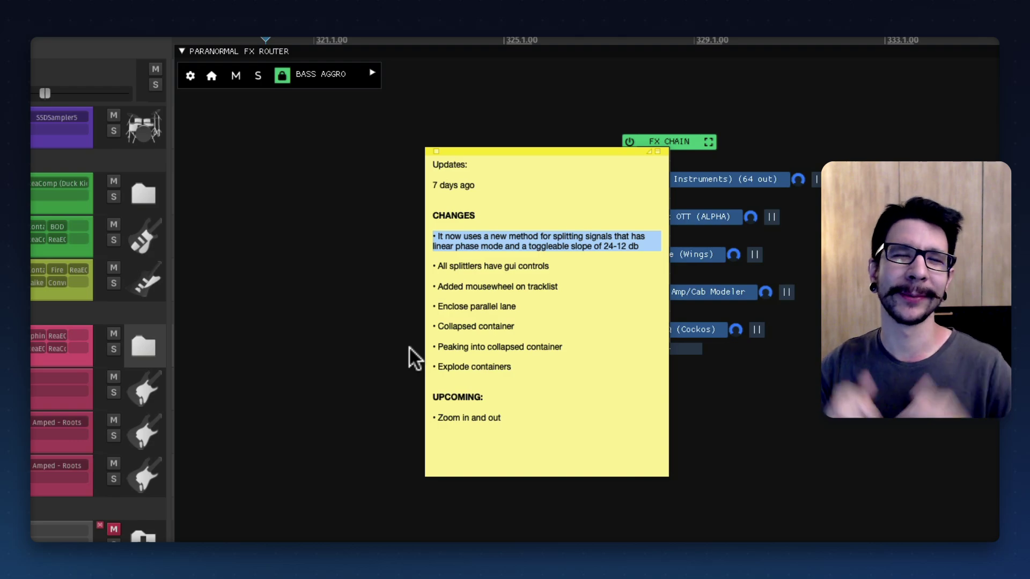